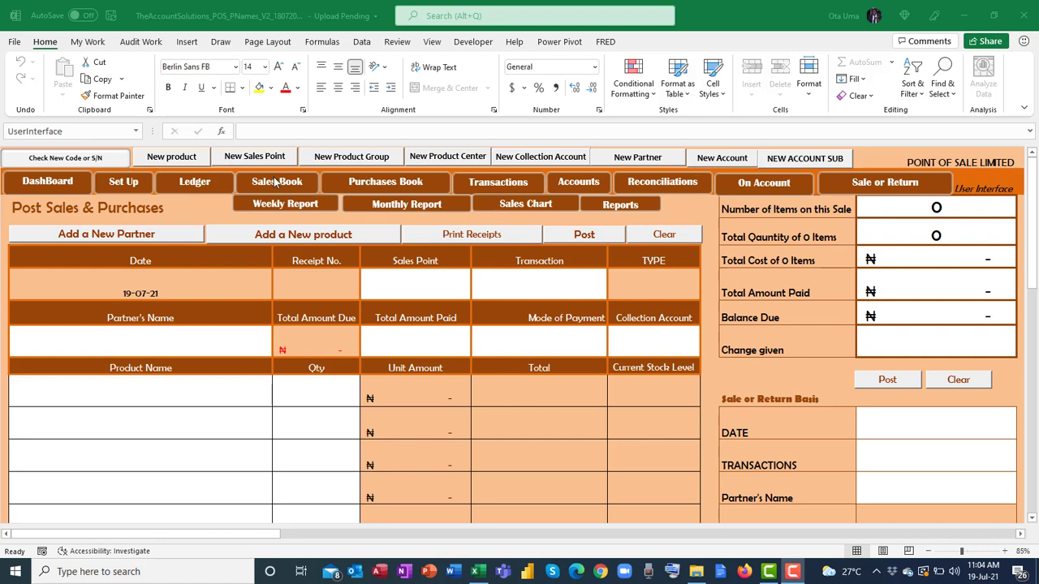
pyautogui.click(172, 158)
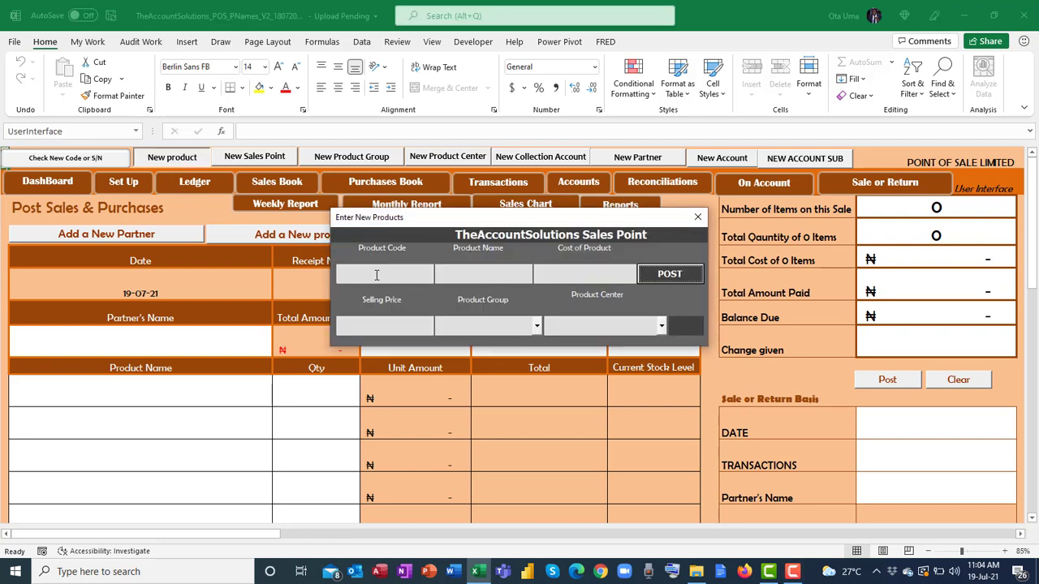
pyautogui.click(377, 275)
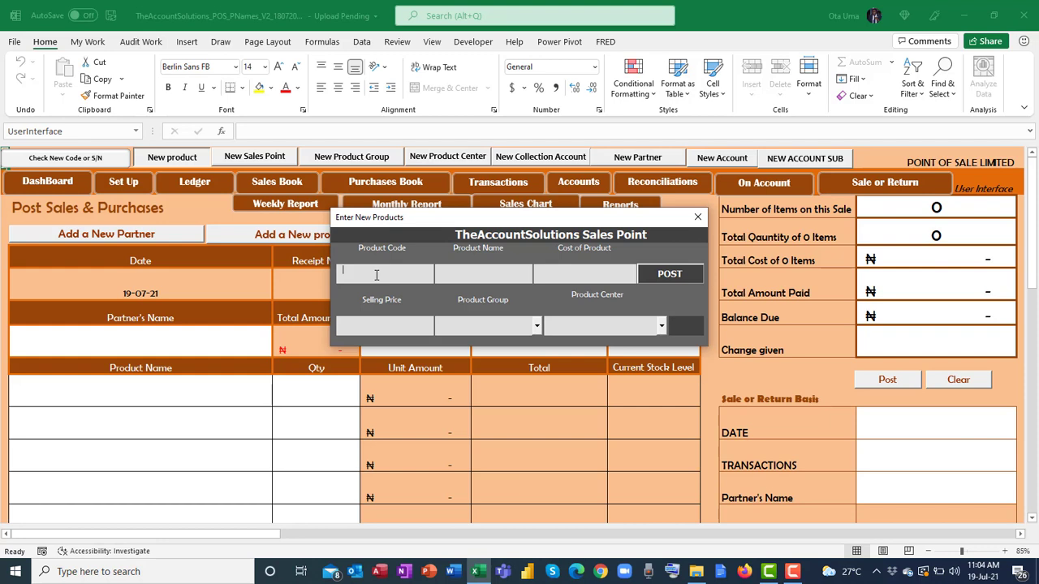
pyautogui.write('9780545215855')
pyautogui.press('Return')
pyautogui.click(536, 326)
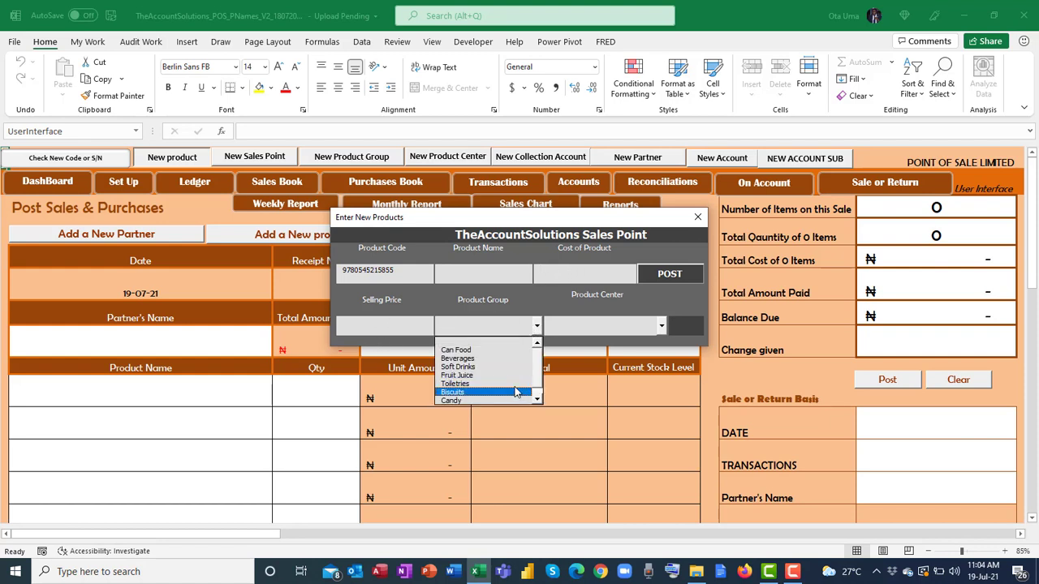
pyautogui.click(664, 328)
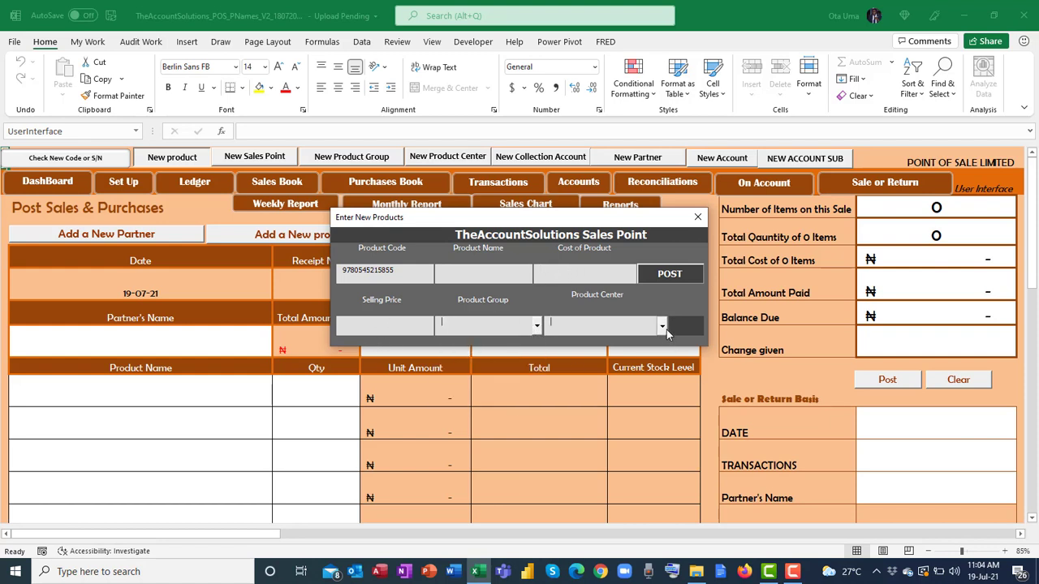
pyautogui.click(667, 330)
pyautogui.click(668, 282)
pyautogui.click(697, 219)
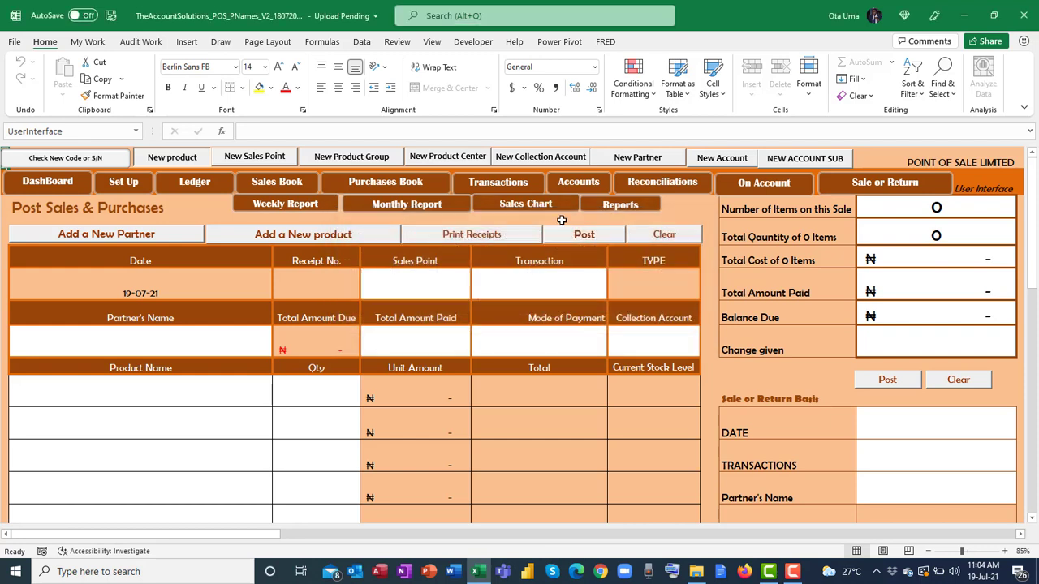
# Glance at the New Product Group form, then bring up the empty New Product Center form.
pyautogui.click(382, 161)
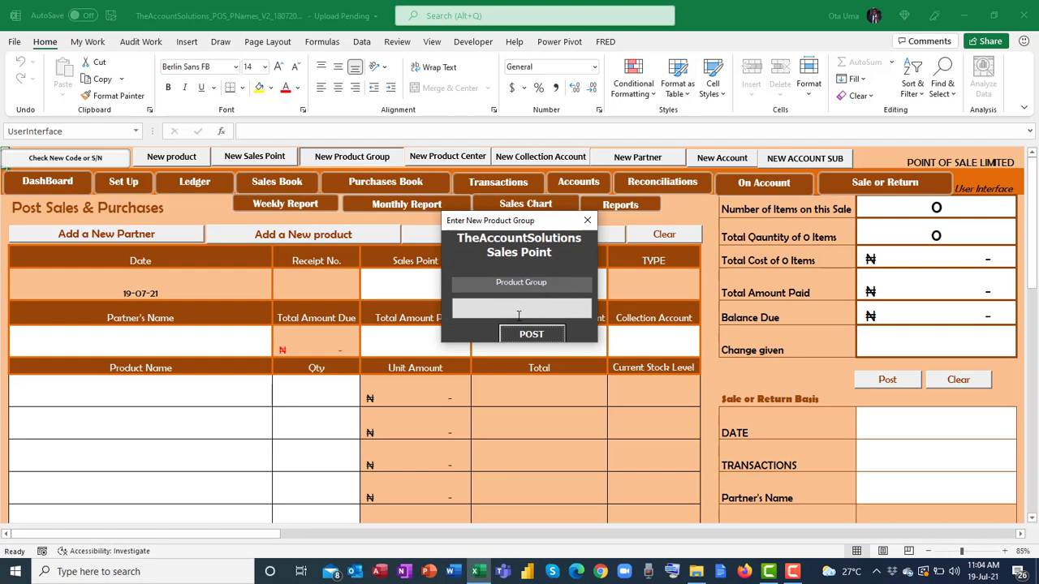
pyautogui.click(587, 220)
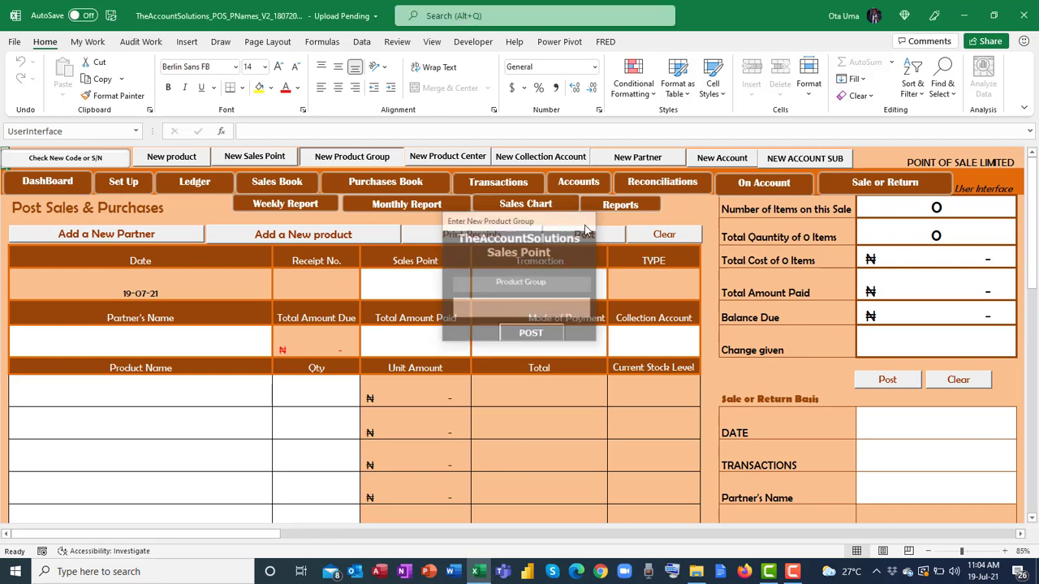
pyautogui.click(476, 159)
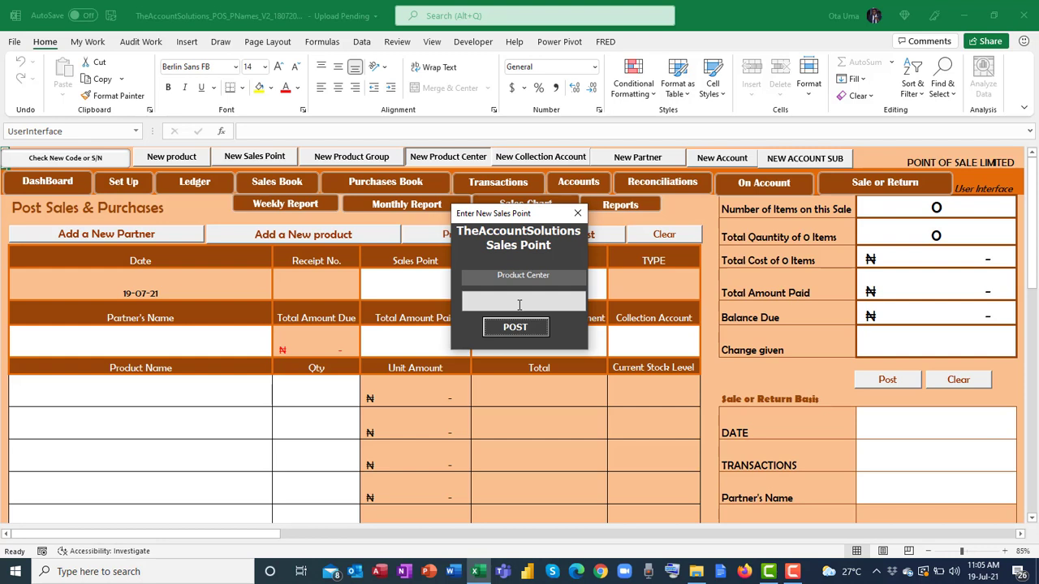
# Close the Product Center form, reopen and close it, then view and close New Product Group.
pyautogui.click(577, 213)
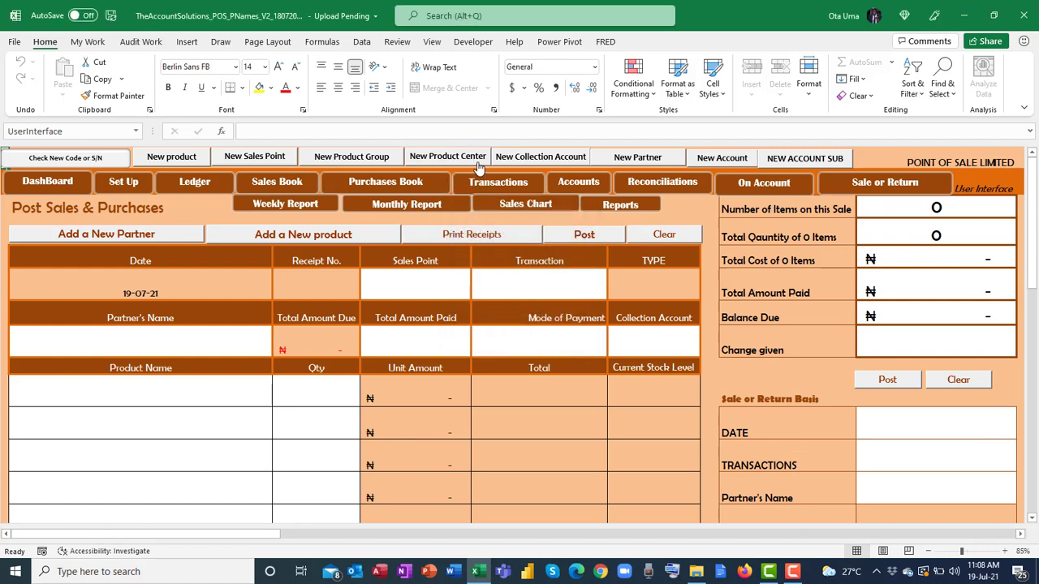
pyautogui.click(478, 162)
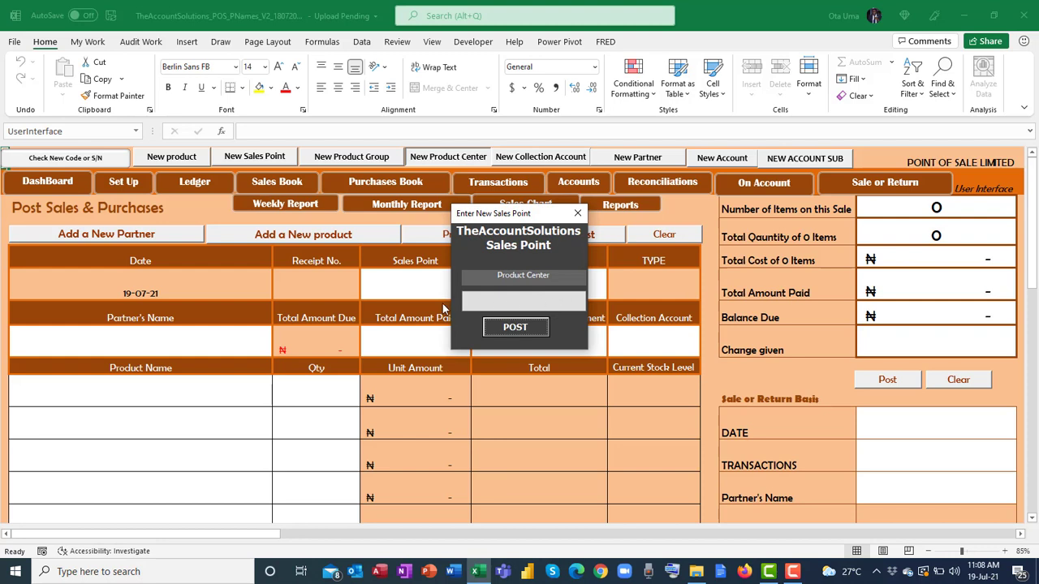
pyautogui.click(578, 214)
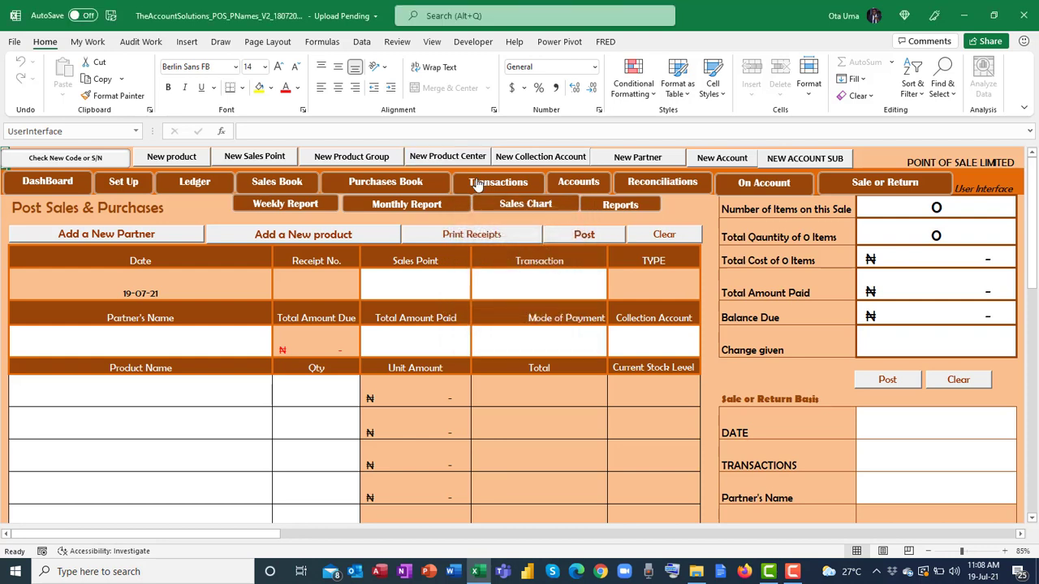
pyautogui.click(365, 158)
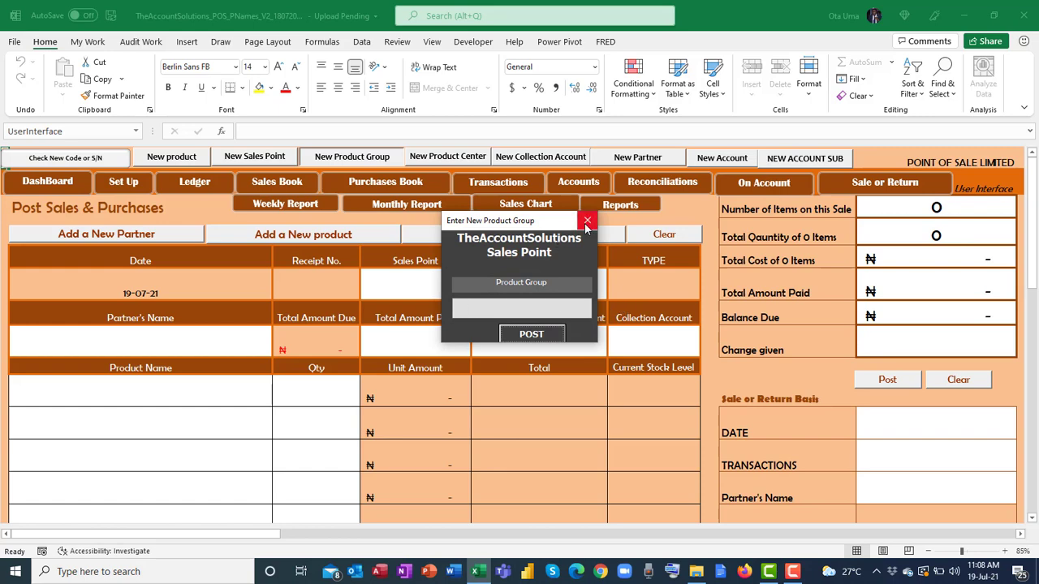
pyautogui.click(587, 219)
# Check the New Product form's product group and product center lists, then close it unsaved.
pyautogui.click(171, 156)
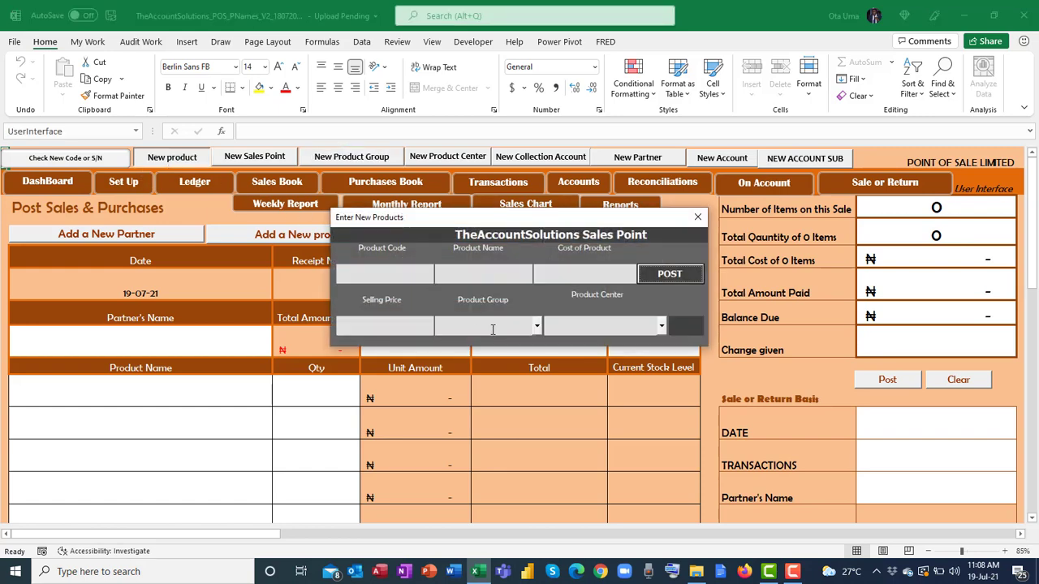
pyautogui.click(537, 325)
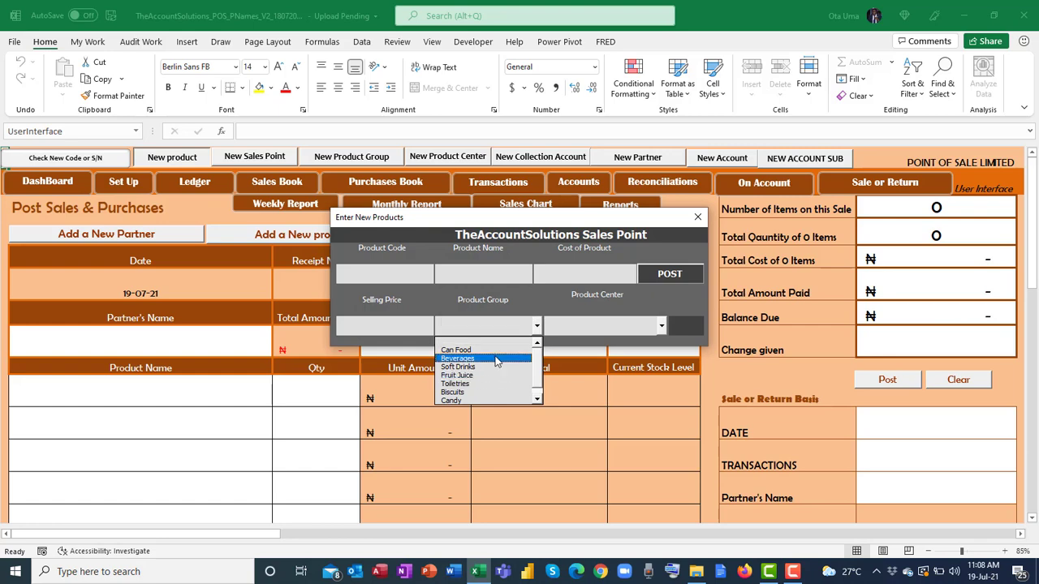
pyautogui.click(662, 328)
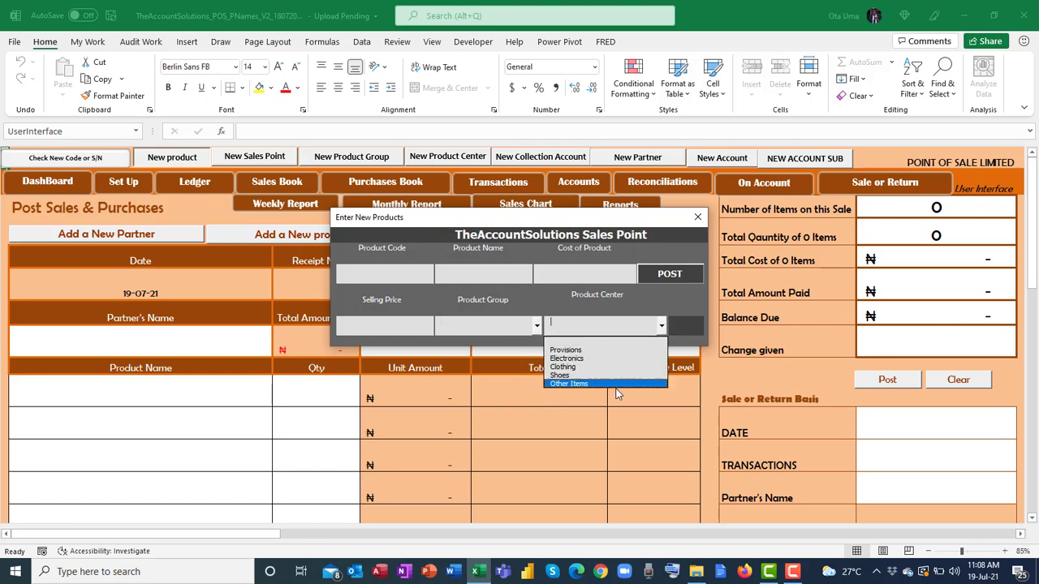
pyautogui.click(696, 220)
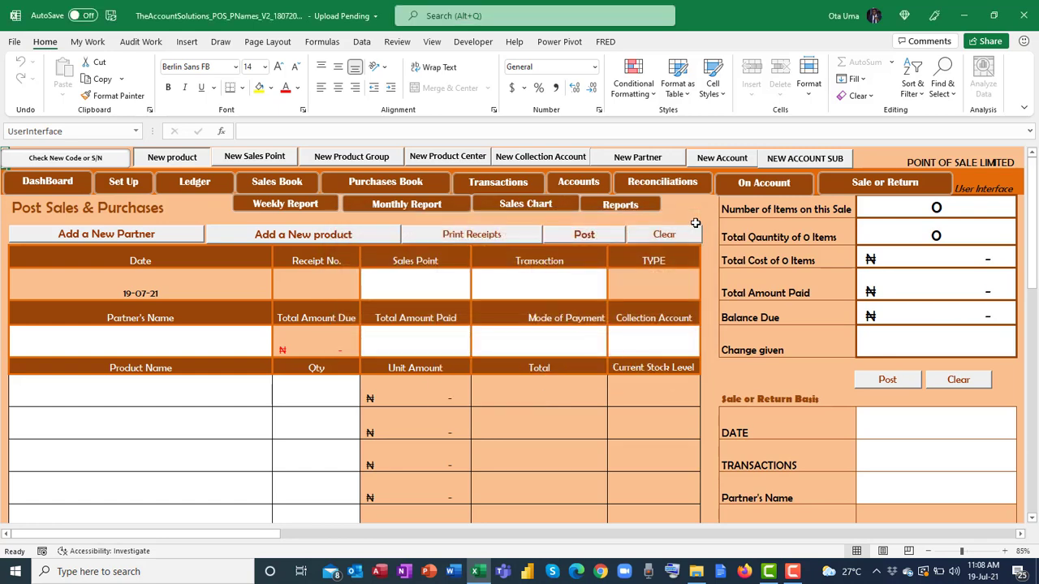
# Review the New Partner form's name field and Position list, then close the form.
pyautogui.click(638, 159)
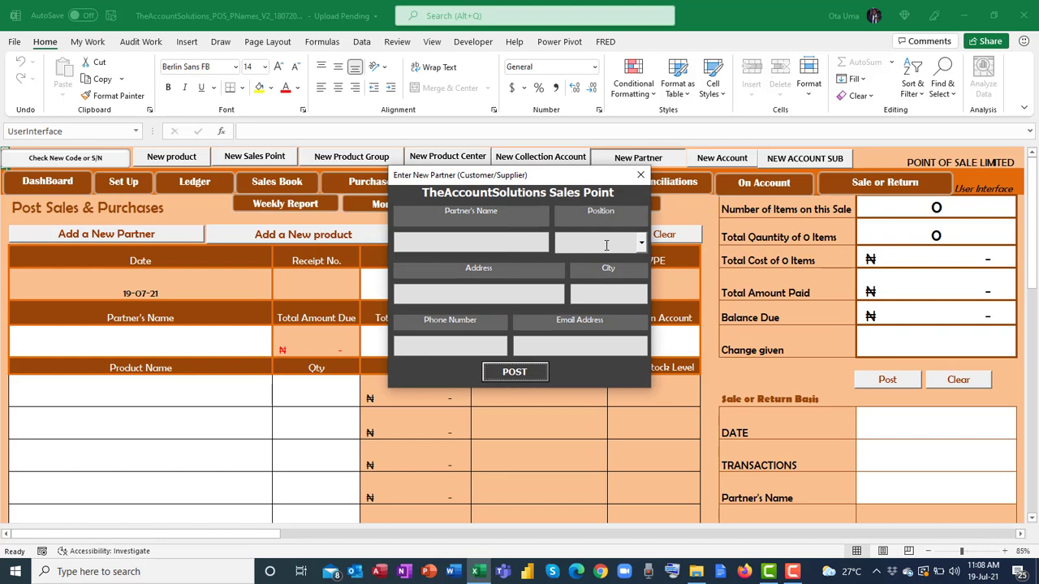
pyautogui.click(640, 244)
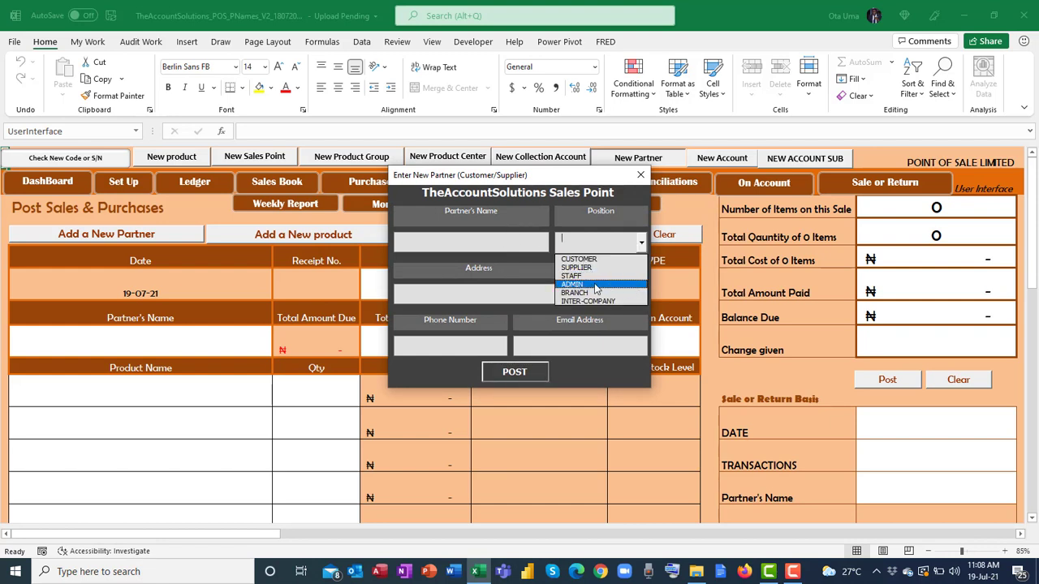
pyautogui.click(558, 191)
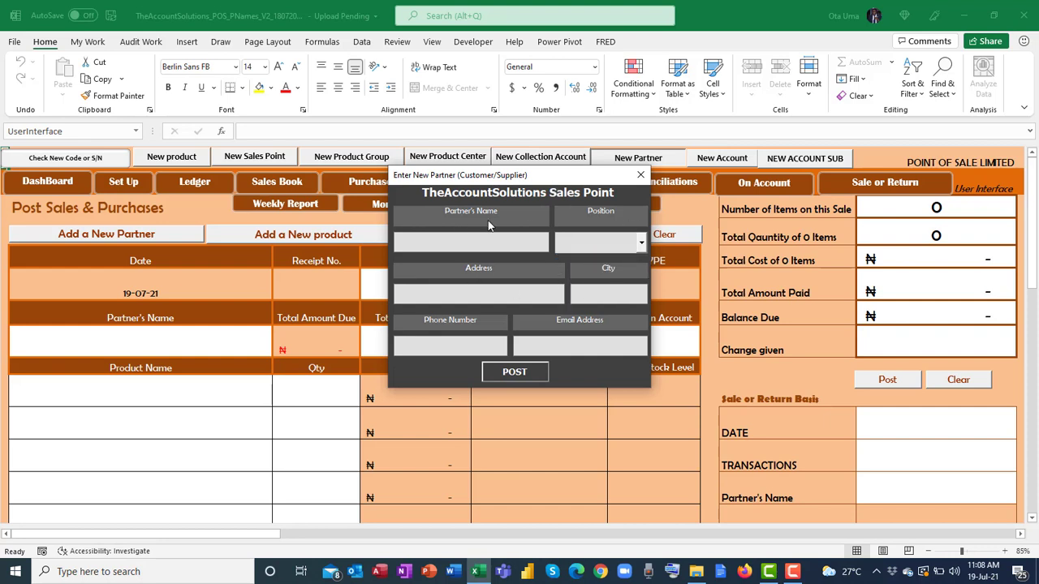
pyautogui.click(514, 241)
pyautogui.click(641, 242)
pyautogui.click(640, 175)
pyautogui.click(640, 175)
# Reopen and close New Partner, then bring up the Enter New Account Names form.
pyautogui.click(638, 157)
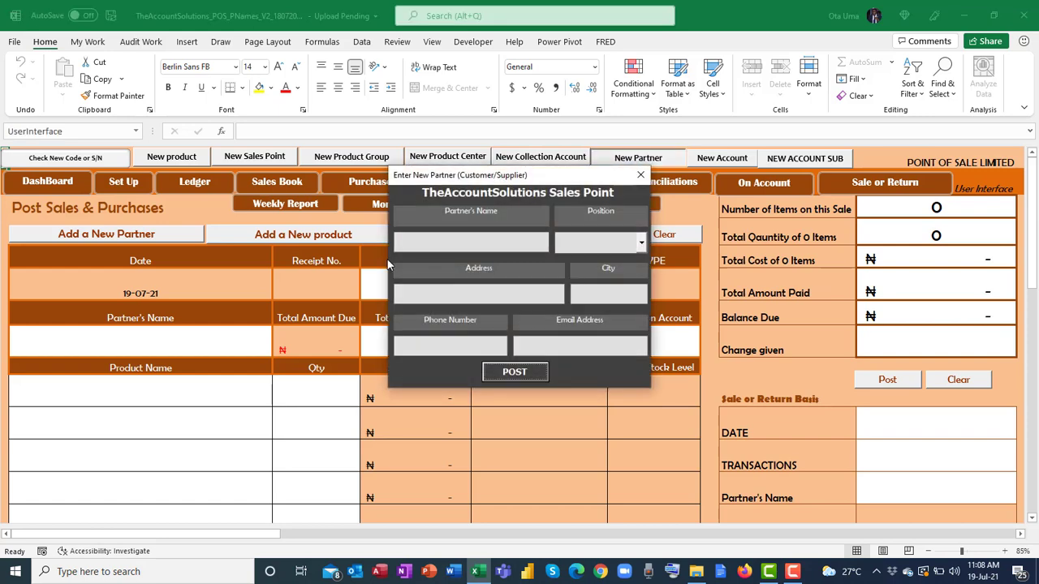
pyautogui.click(640, 174)
pyautogui.click(721, 159)
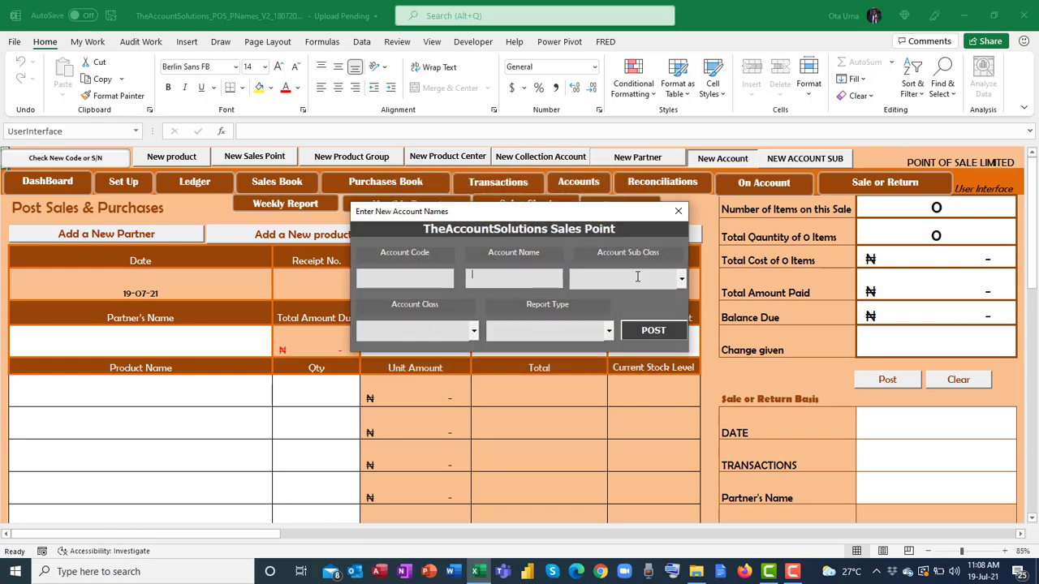
# Check the Account Sub Class, Account Class and Report Type lists, then close Account Names.
pyautogui.click(679, 279)
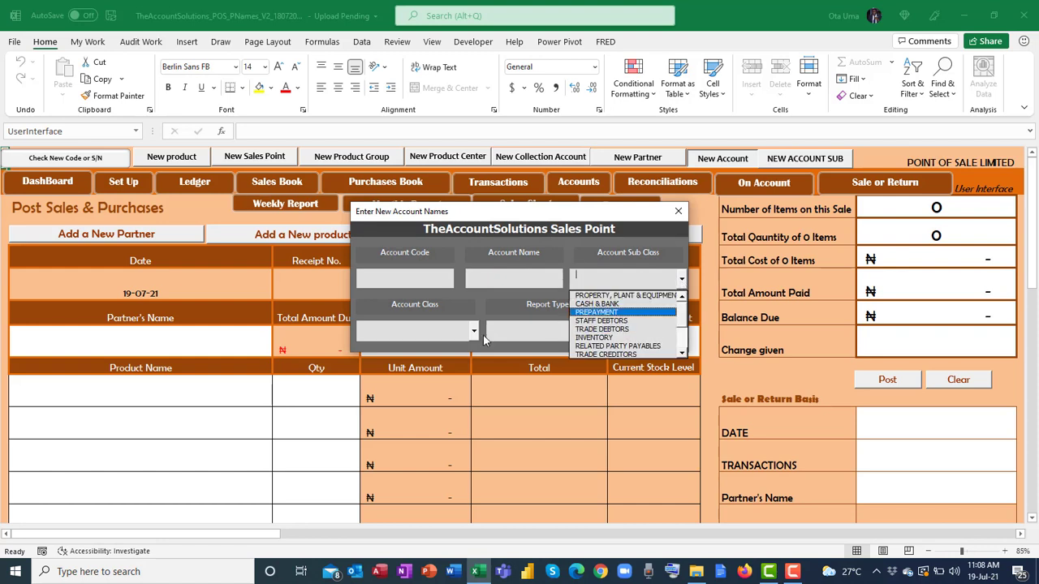
pyautogui.click(477, 332)
pyautogui.click(477, 332)
pyautogui.click(610, 331)
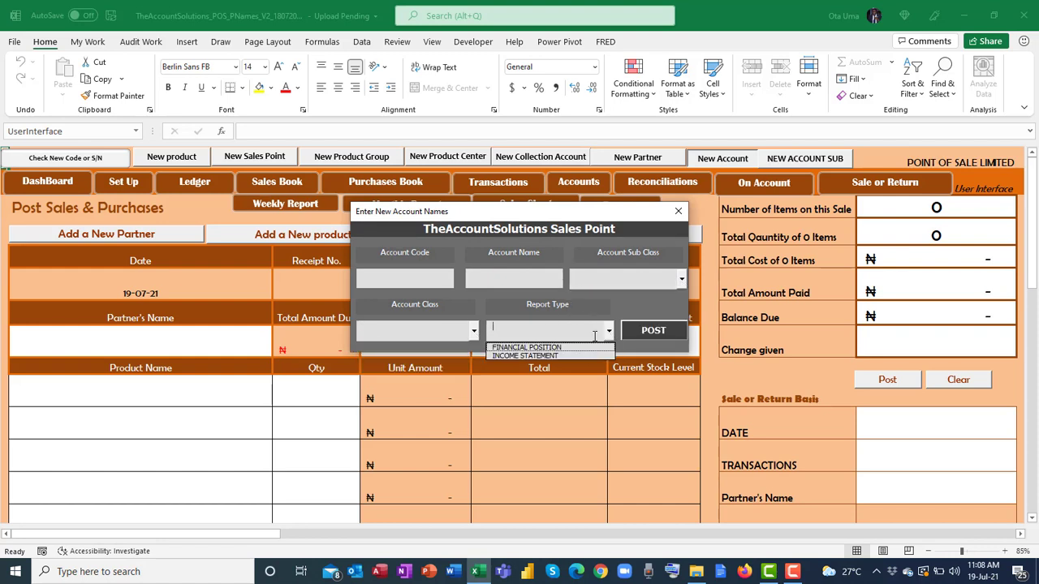
pyautogui.click(679, 213)
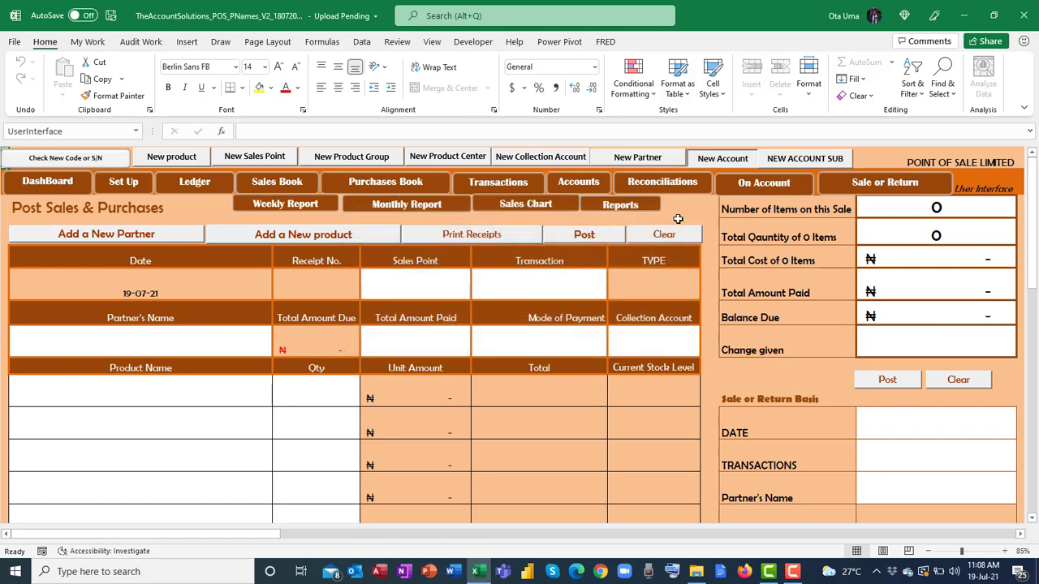
# View and close the NEW ACCOUNT SUB form, then select Sales Point cell J6.
pyautogui.click(767, 158)
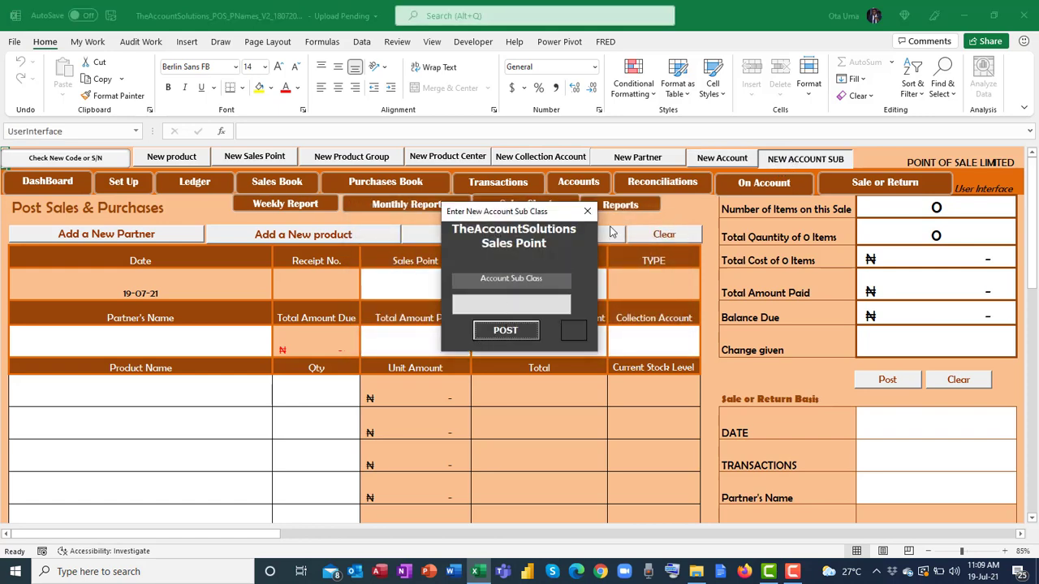
pyautogui.click(587, 212)
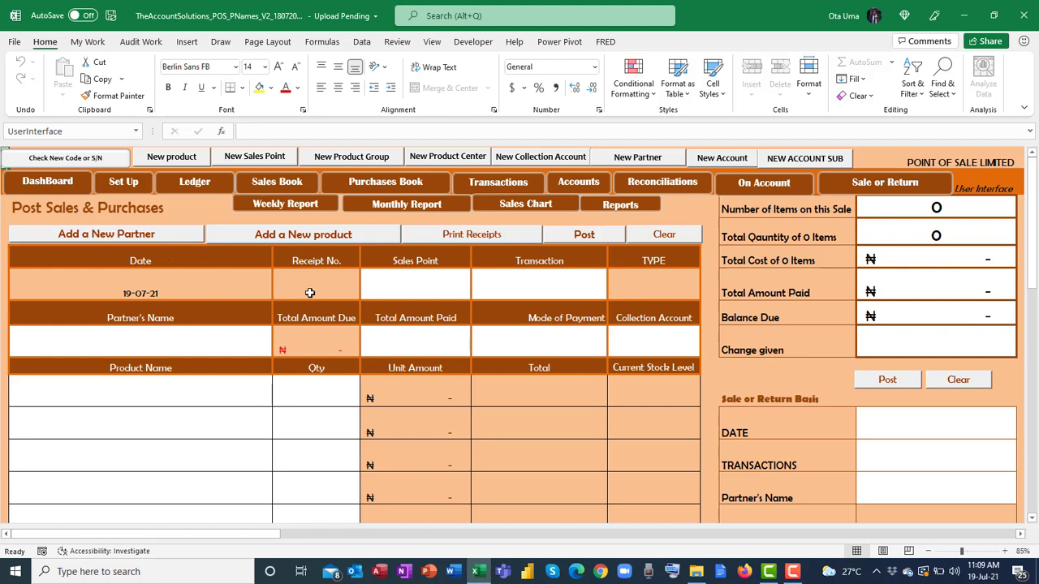
pyautogui.click(427, 281)
# Confirm the Sales Point list is empty, then open and close the New Sales Point form unfilled.
pyautogui.click(477, 294)
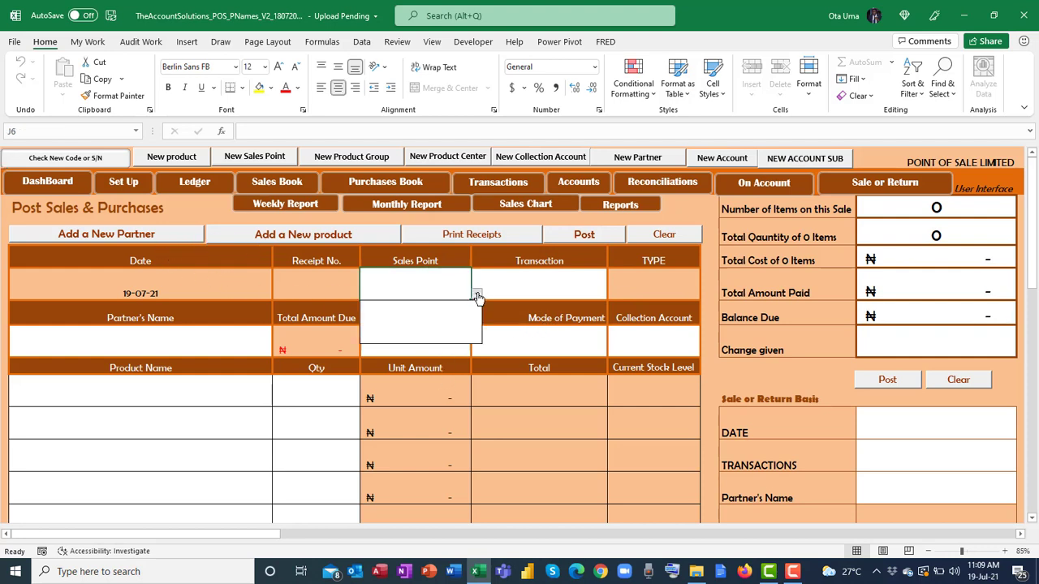
pyautogui.click(476, 294)
pyautogui.click(254, 157)
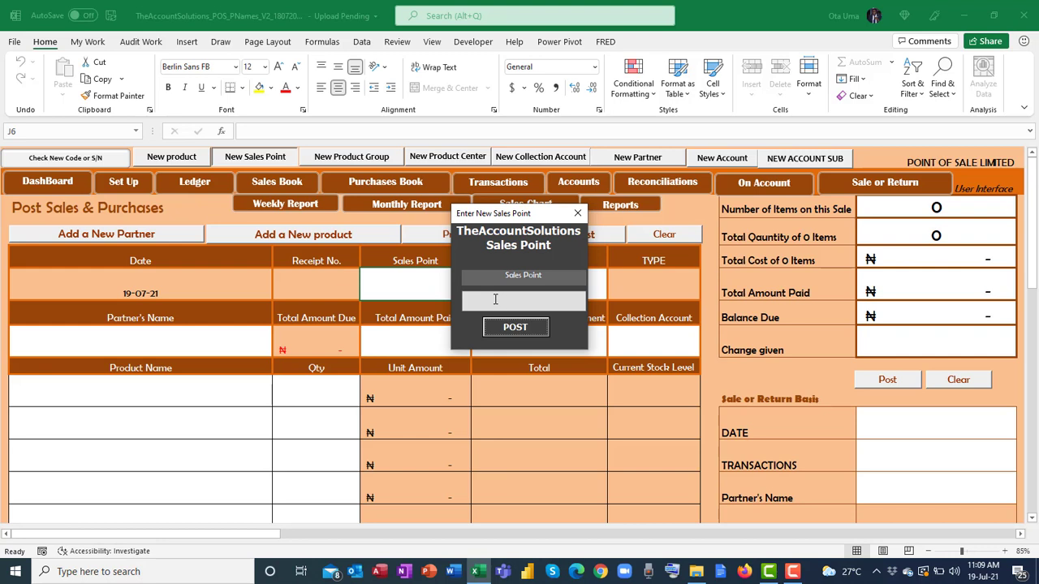
pyautogui.click(529, 303)
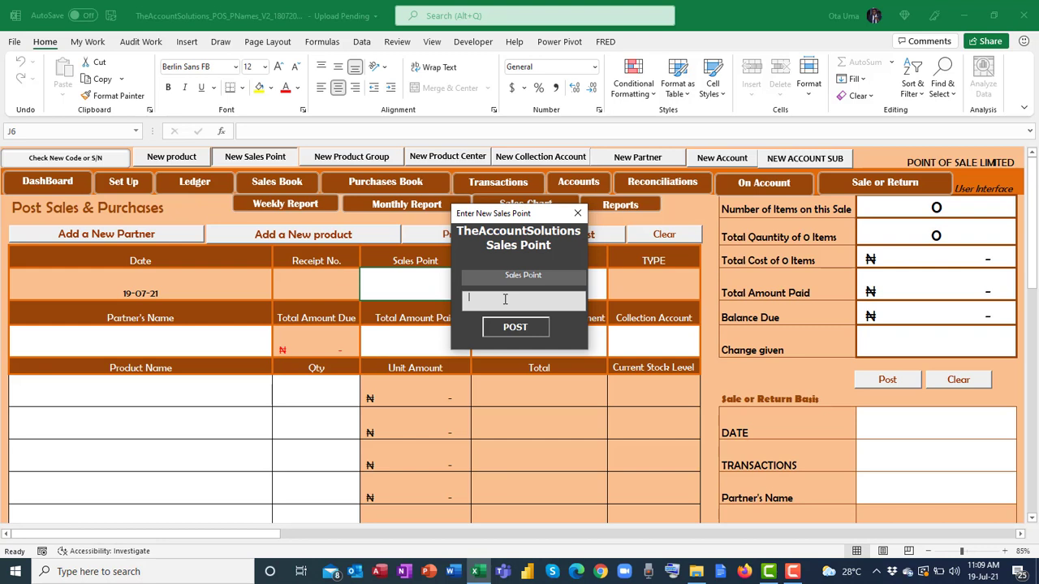
pyautogui.click(577, 212)
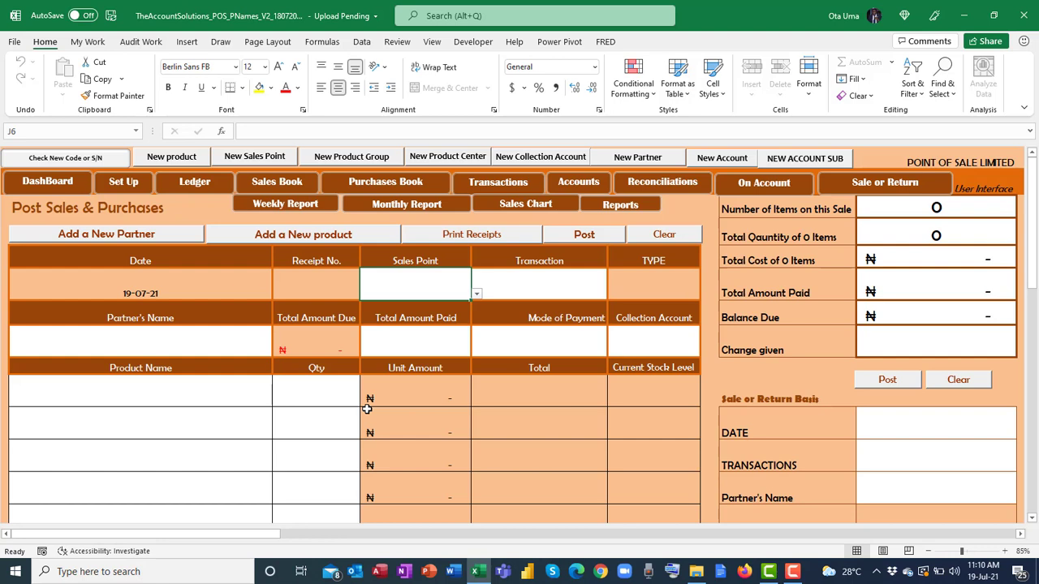
# Pick Kinelco pressing iron, Schweppes 33CL Bitter Lemon and Mcvitie'S Rich Tea Biscuits in H10–H12.
pyautogui.click(259, 398)
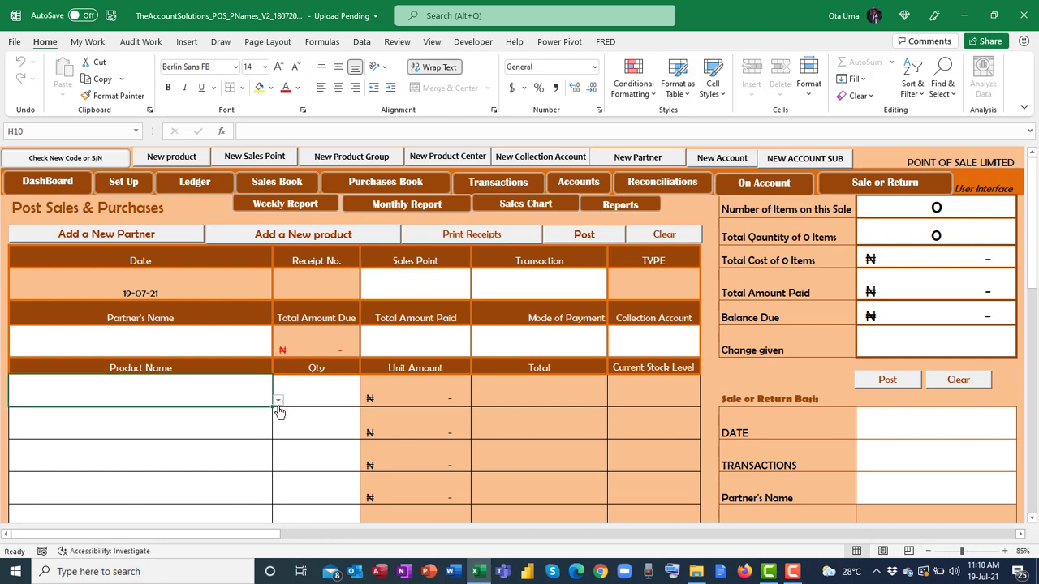
pyautogui.click(278, 402)
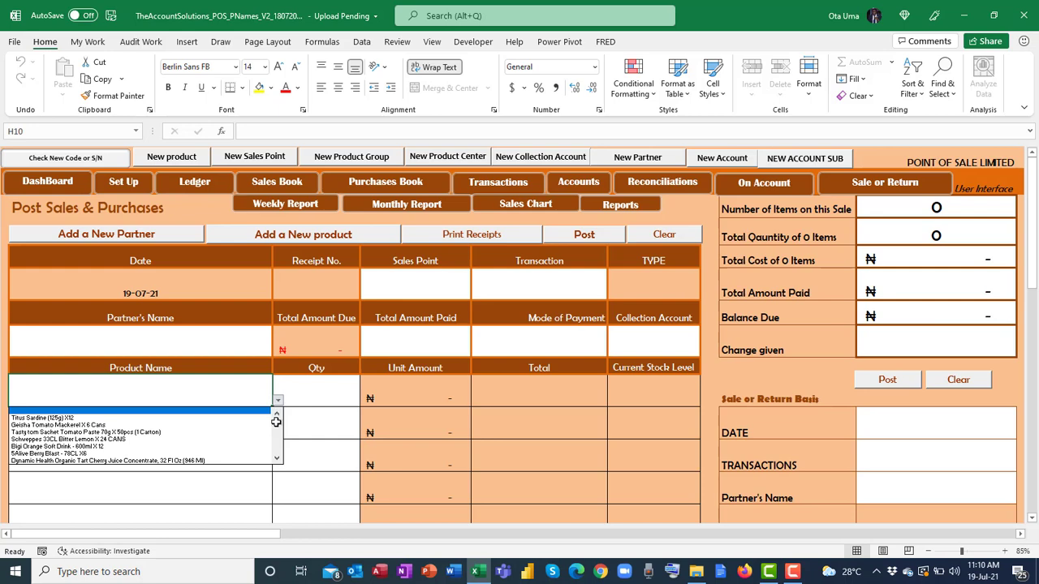
pyautogui.moveTo(276, 421); pyautogui.dragTo(274, 432)
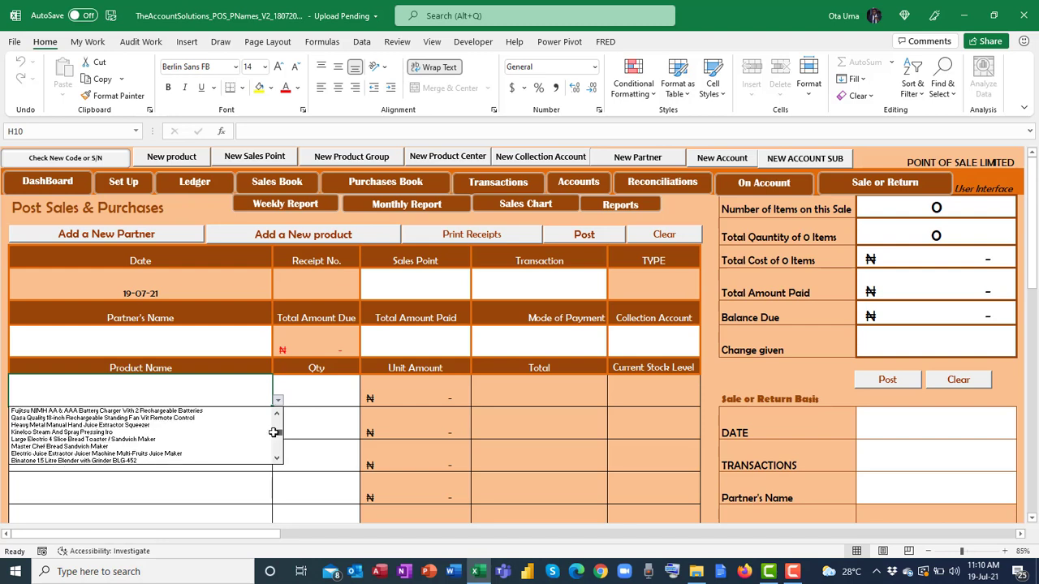
pyautogui.click(224, 430)
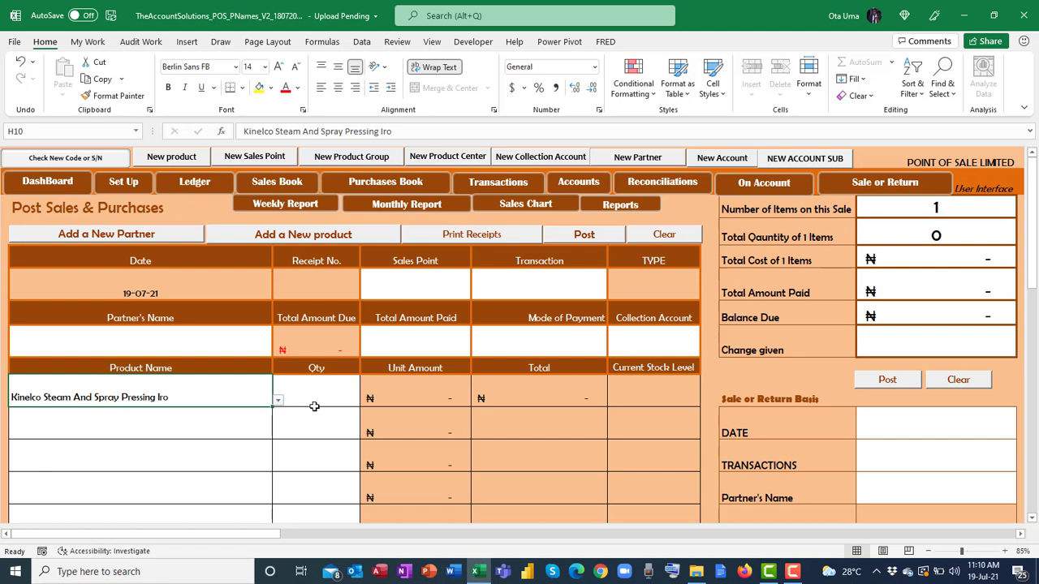
pyautogui.click(220, 418)
pyautogui.click(278, 433)
pyautogui.click(195, 472)
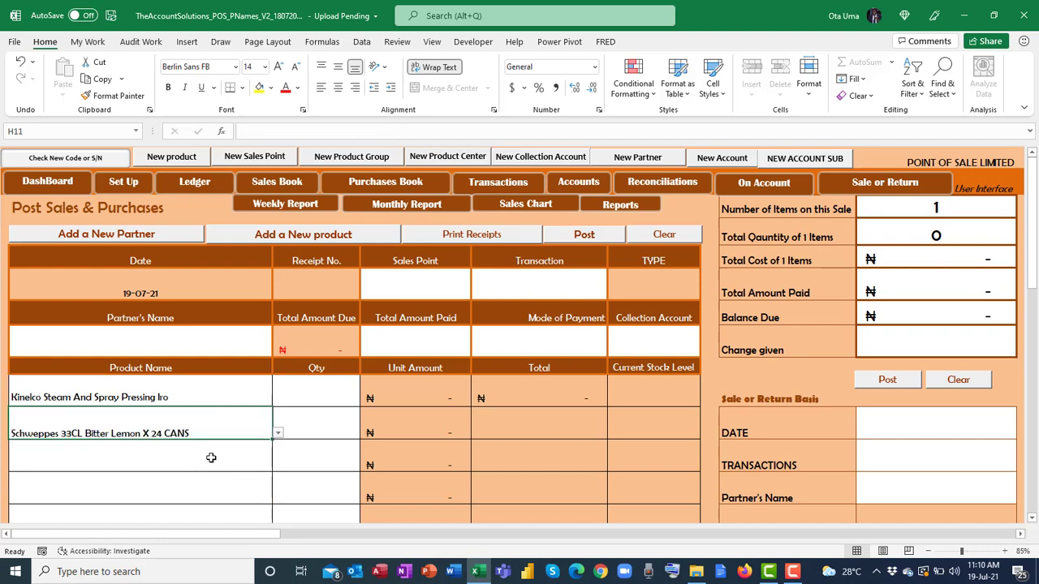
pyautogui.click(263, 464)
pyautogui.click(276, 468)
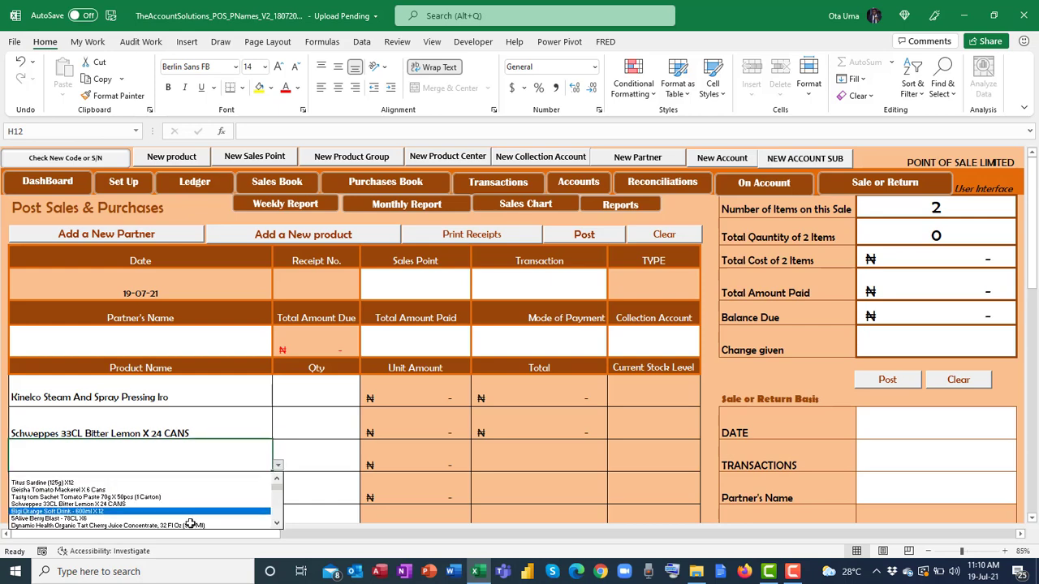
pyautogui.scroll(-5, 275, 491)
pyautogui.click(168, 495)
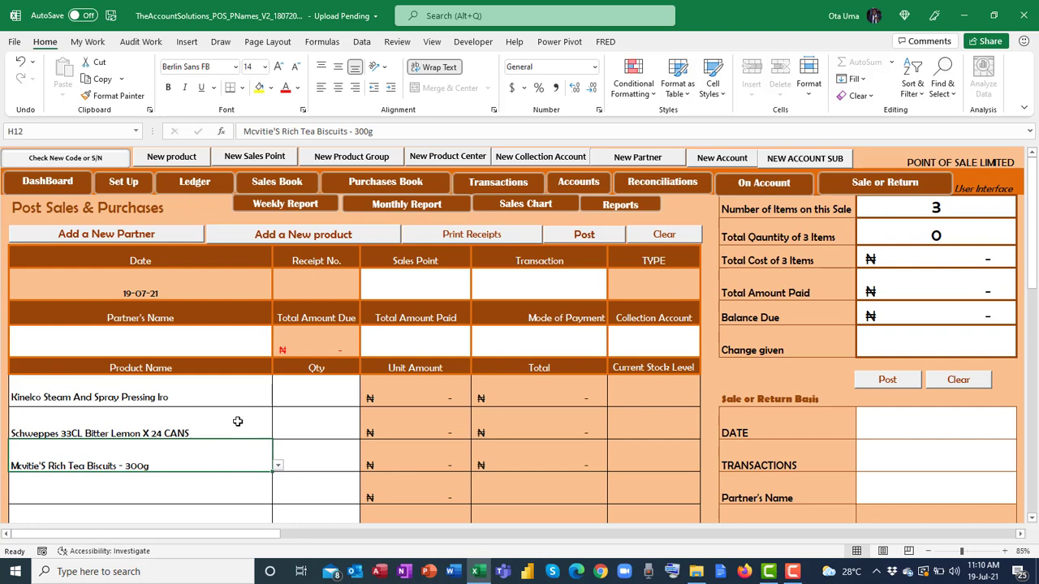
# Inspect the Qty, Mode of Payment and Collection Account choices unfilled, then view the Dashboard.
pyautogui.click(317, 389)
pyautogui.click(309, 460)
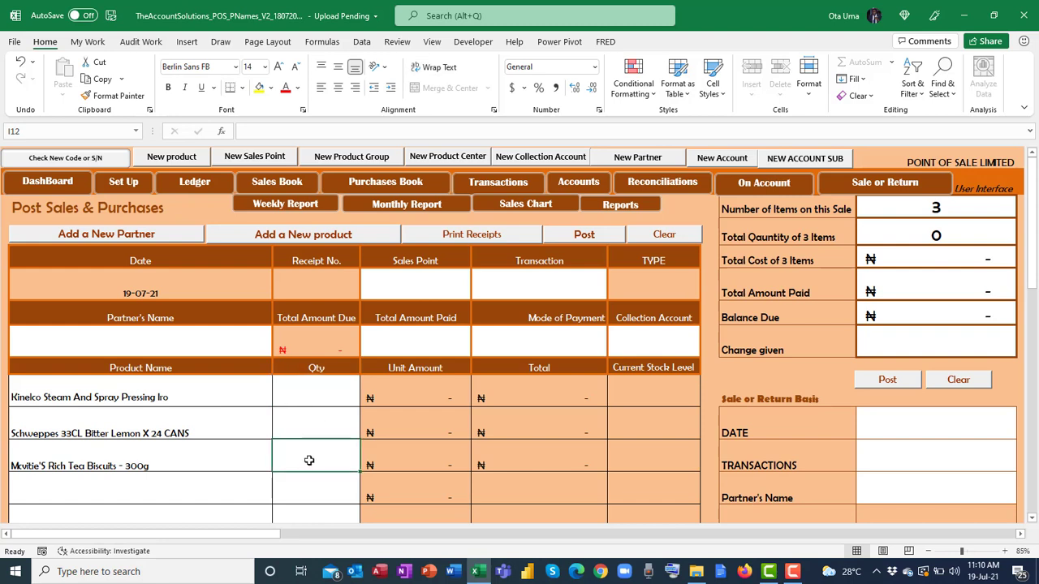
pyautogui.click(420, 340)
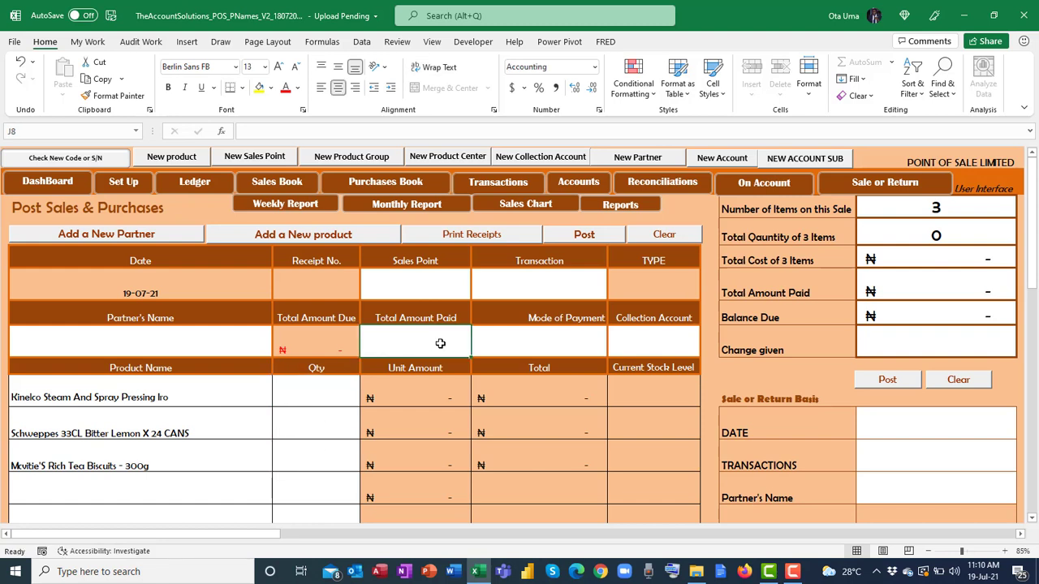
pyautogui.click(525, 339)
pyautogui.click(613, 351)
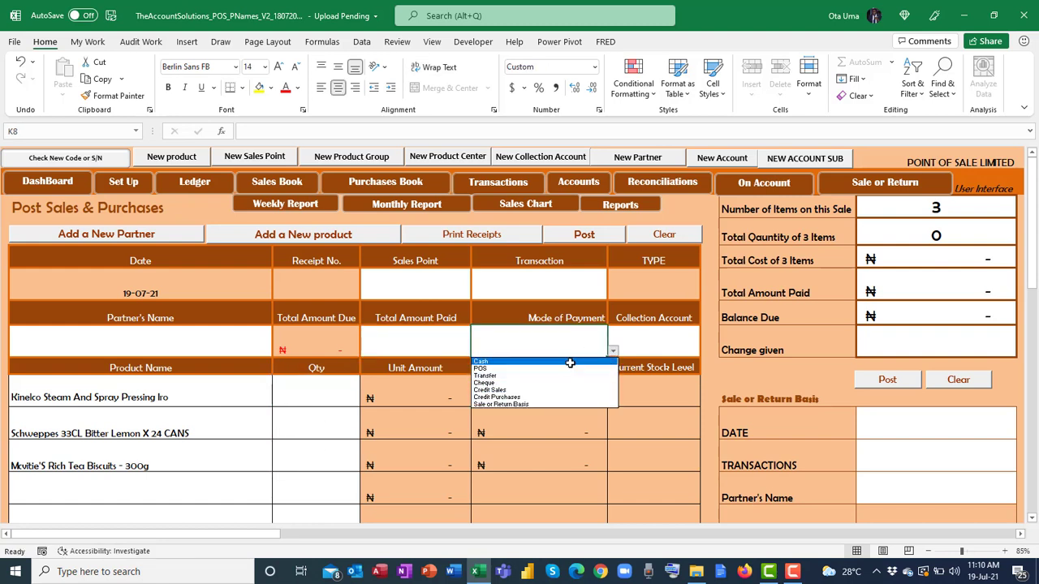
pyautogui.click(645, 340)
pyautogui.click(705, 350)
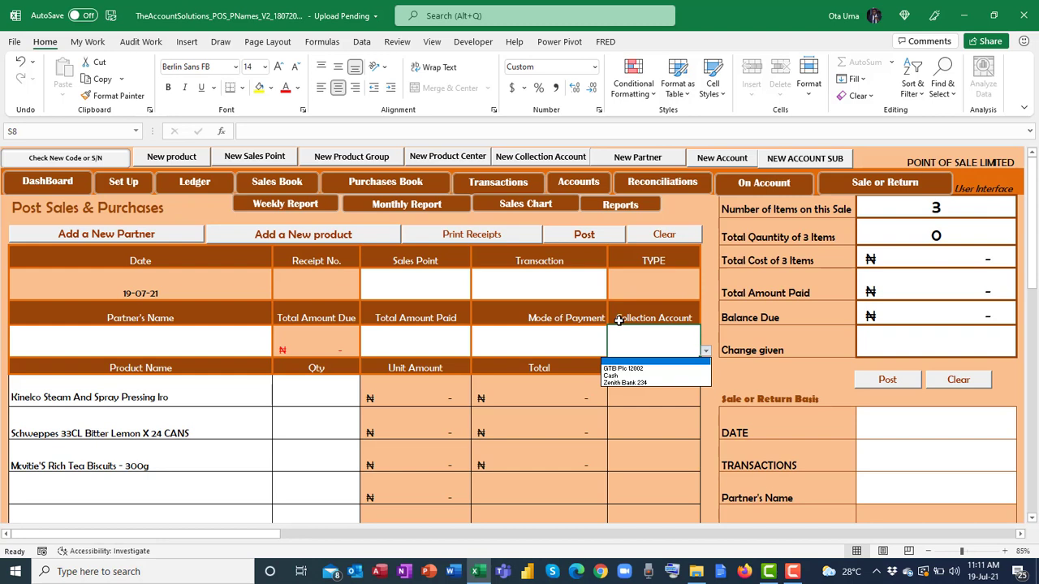
pyautogui.click(60, 182)
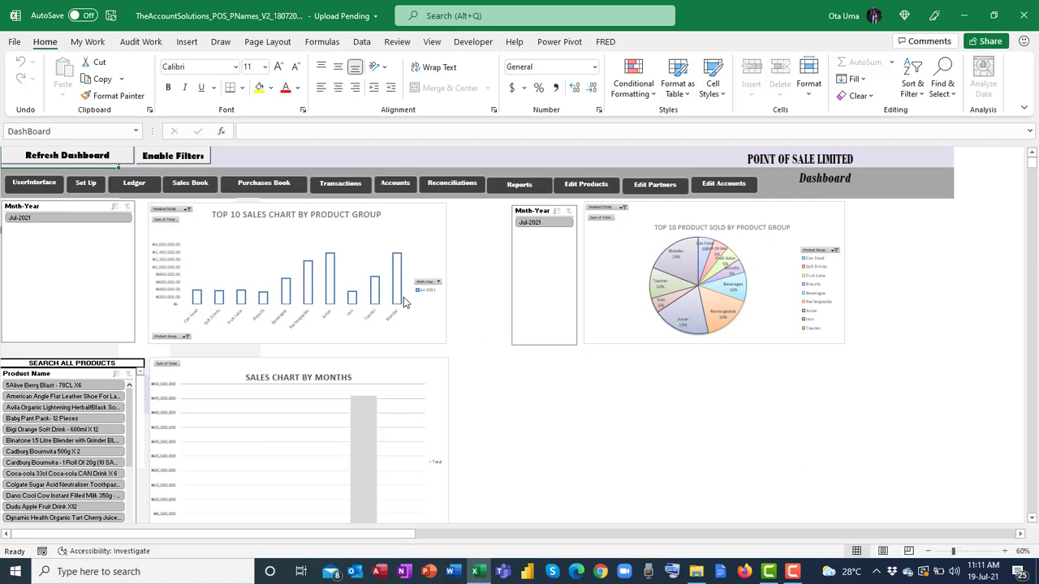
# Open the Ledger sheet and step through its DATE, VOUCH NO, NAME OF PARTY and DESCRIPTIONS filters.
pyautogui.click(46, 184)
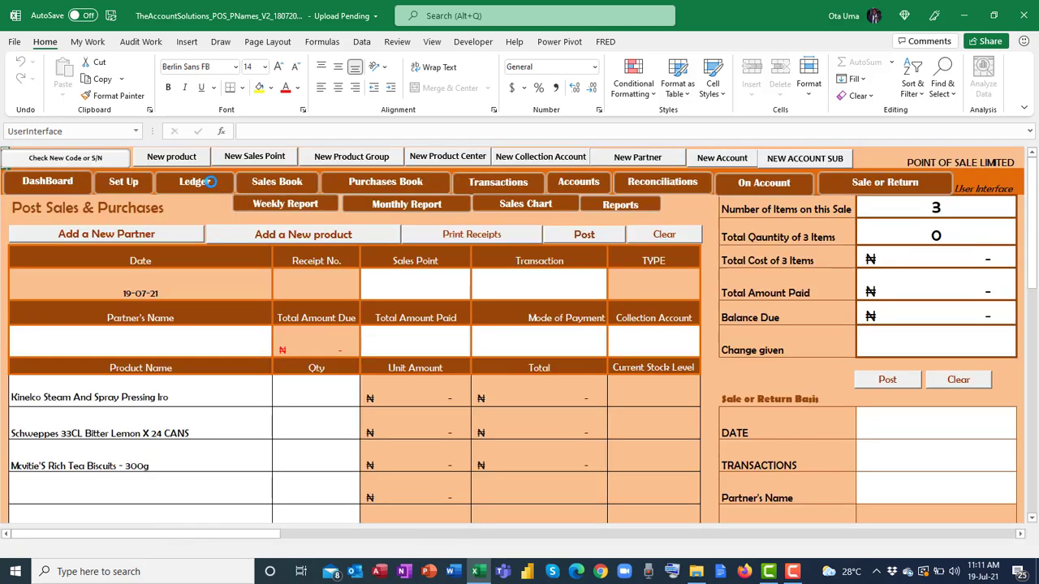
pyautogui.click(210, 182)
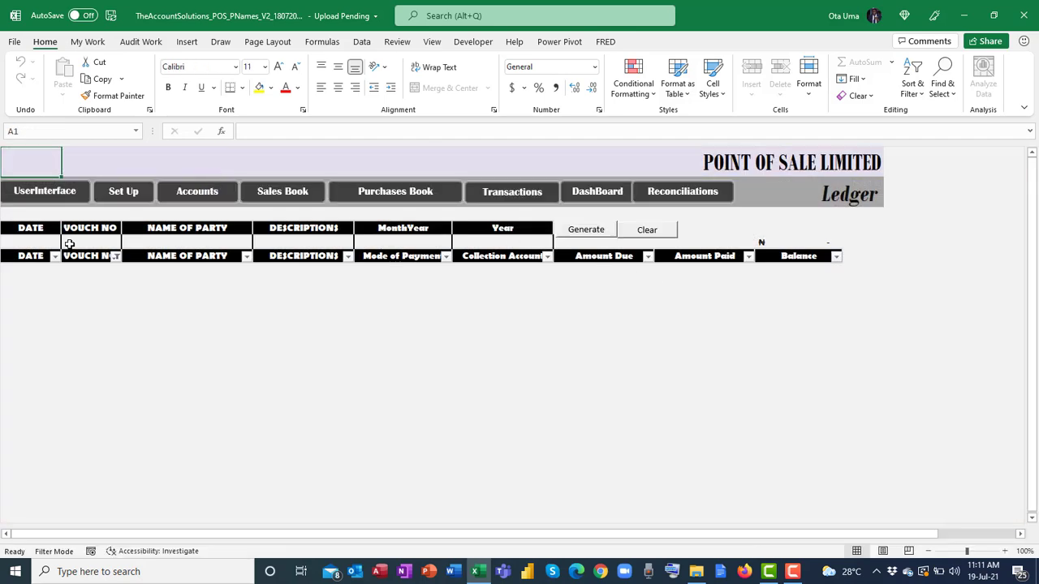
pyautogui.click(43, 243)
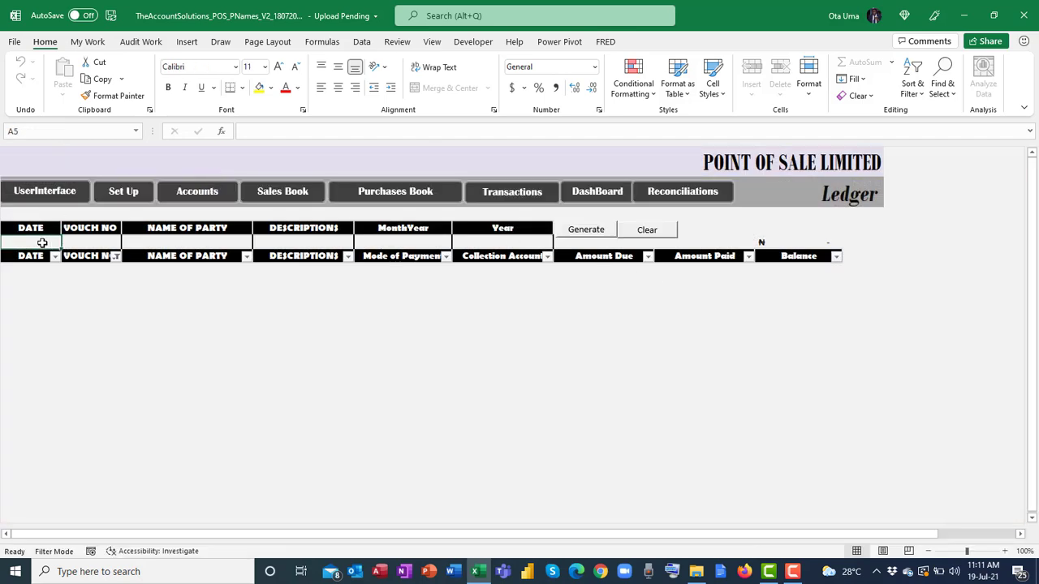
pyautogui.click(191, 242)
pyautogui.click(301, 240)
pyautogui.click(40, 244)
pyautogui.click(91, 242)
pyautogui.click(197, 242)
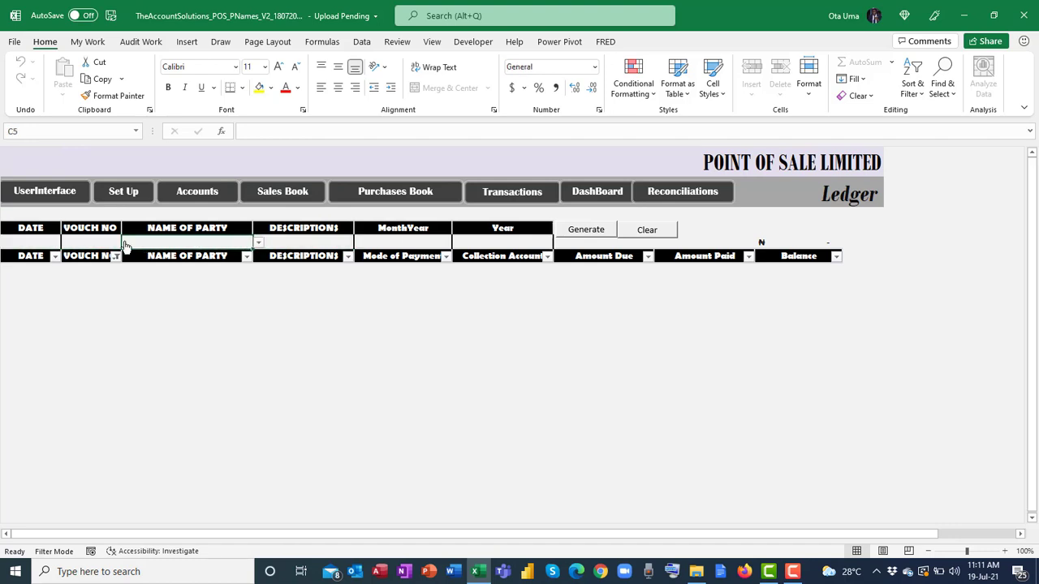
pyautogui.click(26, 240)
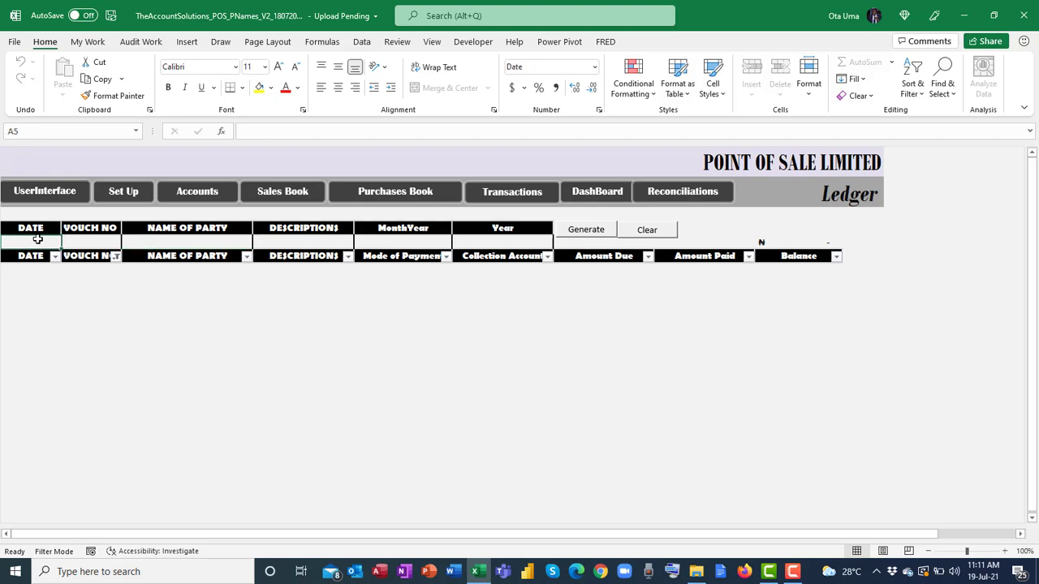
pyautogui.click(205, 241)
# View the party name and description lists without choosing, then return to Post Sales & Purchases.
pyautogui.click(258, 243)
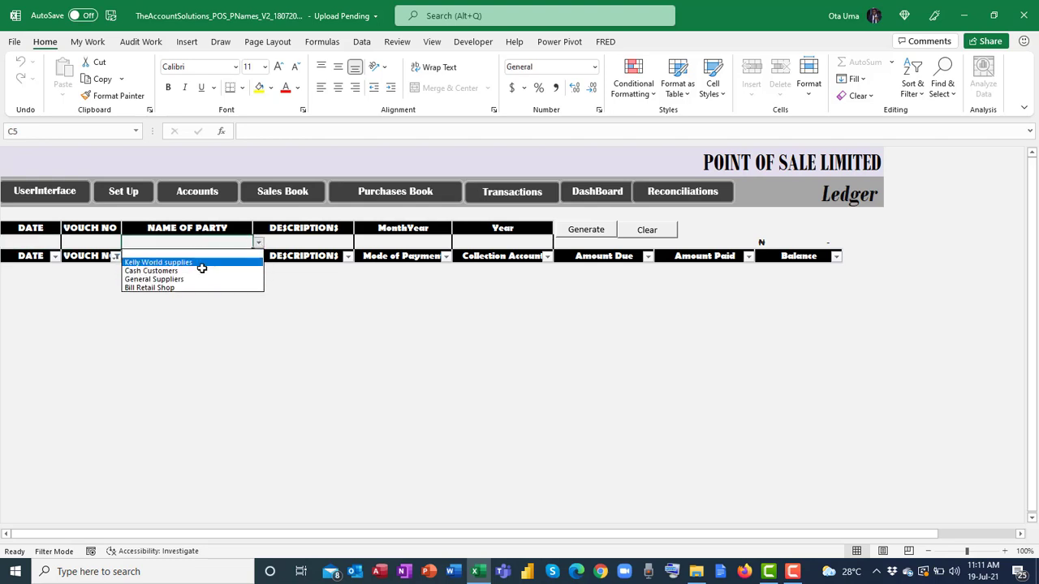
pyautogui.click(305, 242)
pyautogui.click(360, 243)
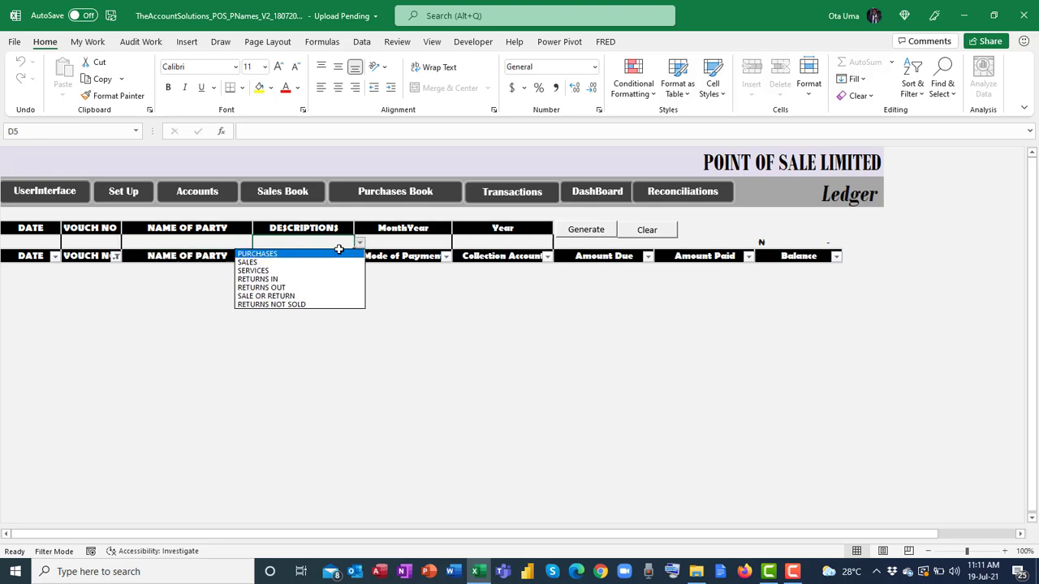
pyautogui.click(438, 240)
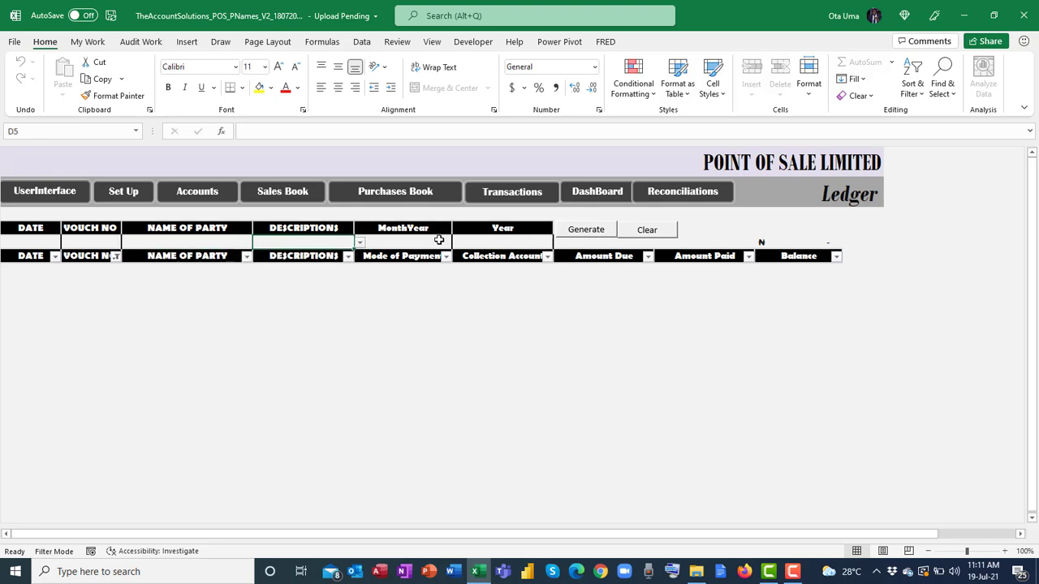
pyautogui.click(513, 243)
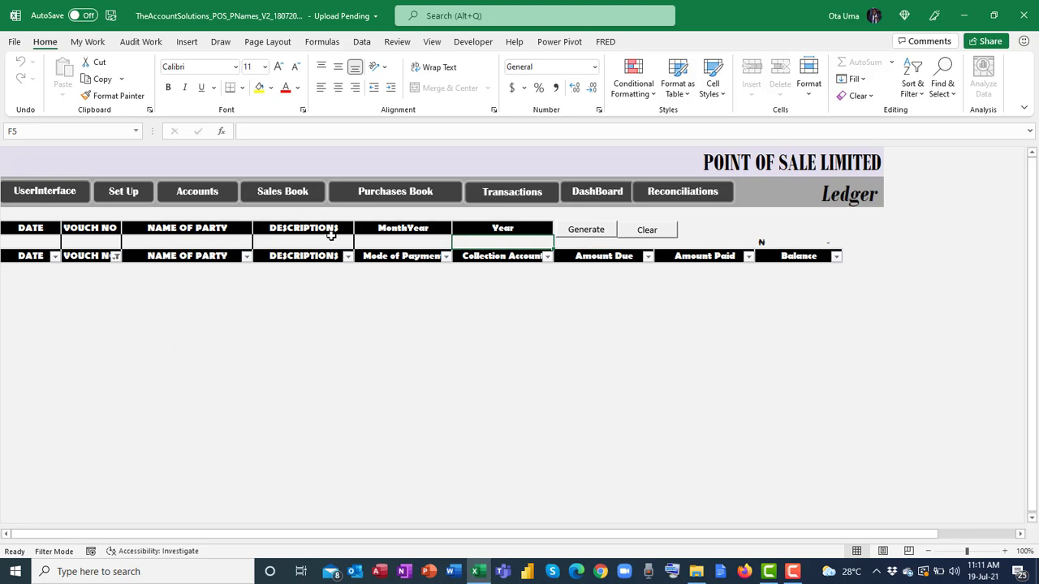
pyautogui.click(72, 189)
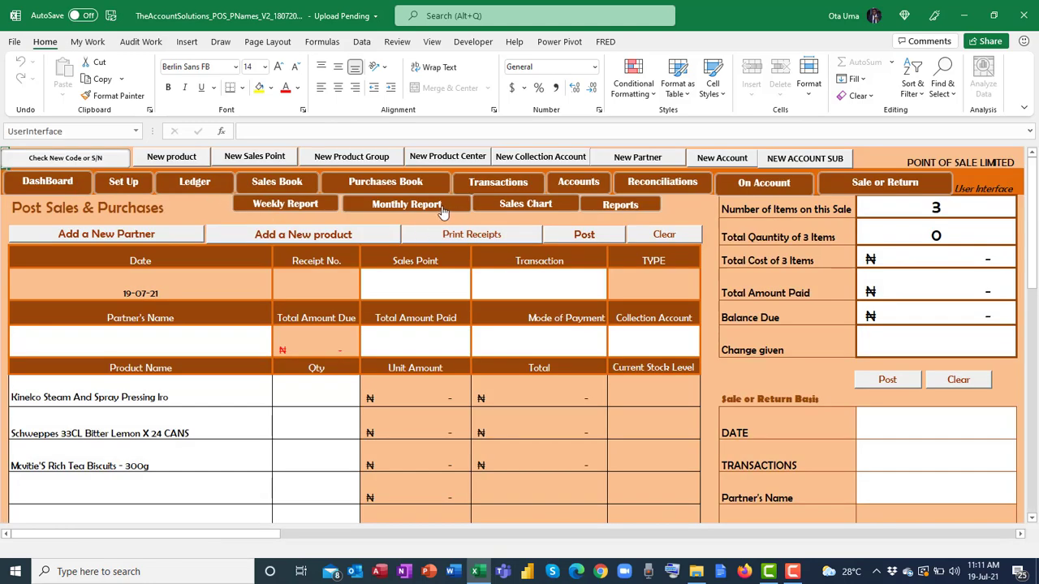
# On the Sales Book, try Drinks and Baby Girls Wears slicer filters, clear both, and return.
pyautogui.click(282, 182)
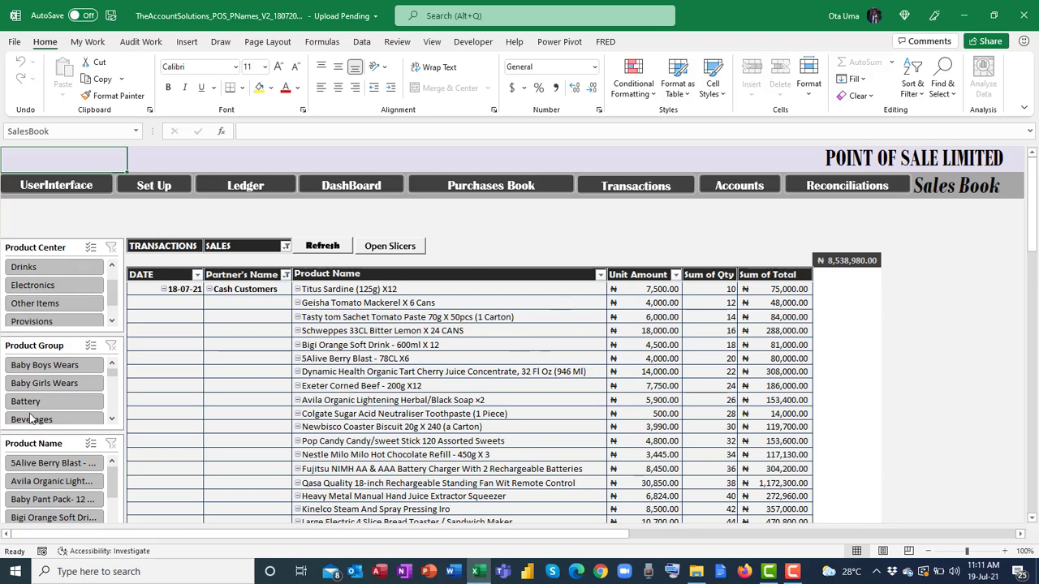
pyautogui.click(390, 245)
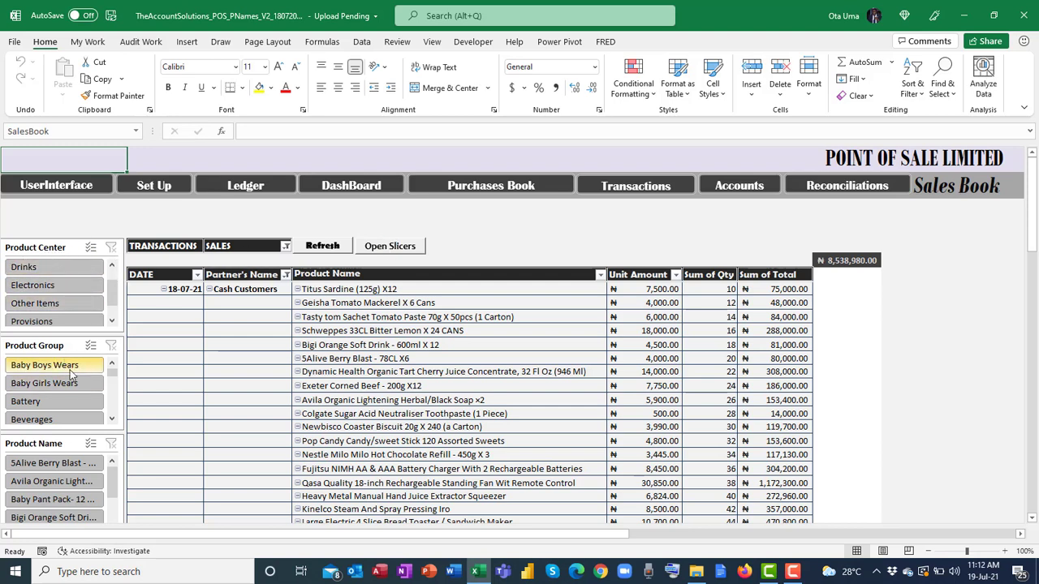
pyautogui.click(69, 270)
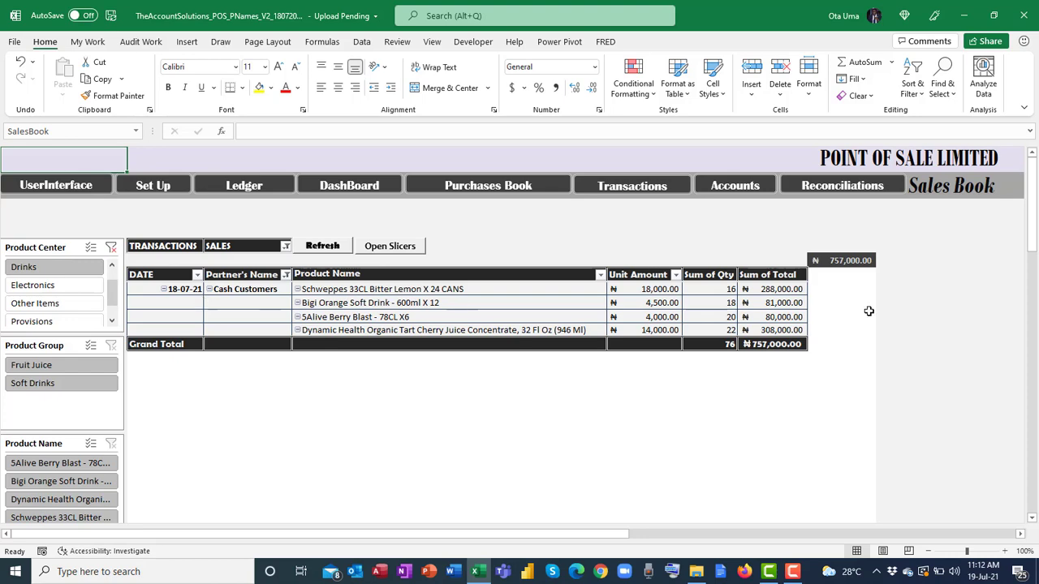
pyautogui.click(111, 249)
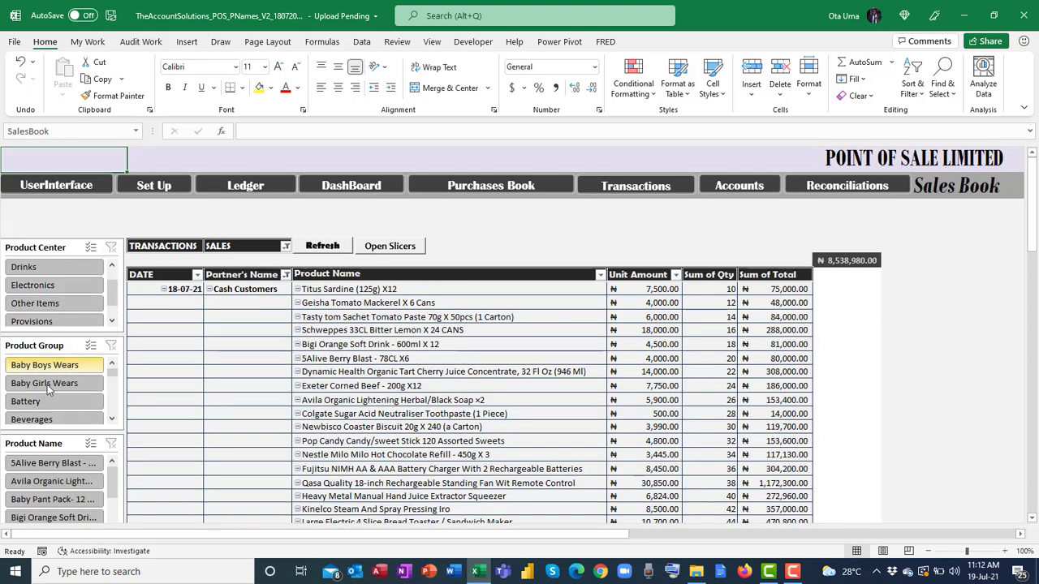
pyautogui.click(47, 386)
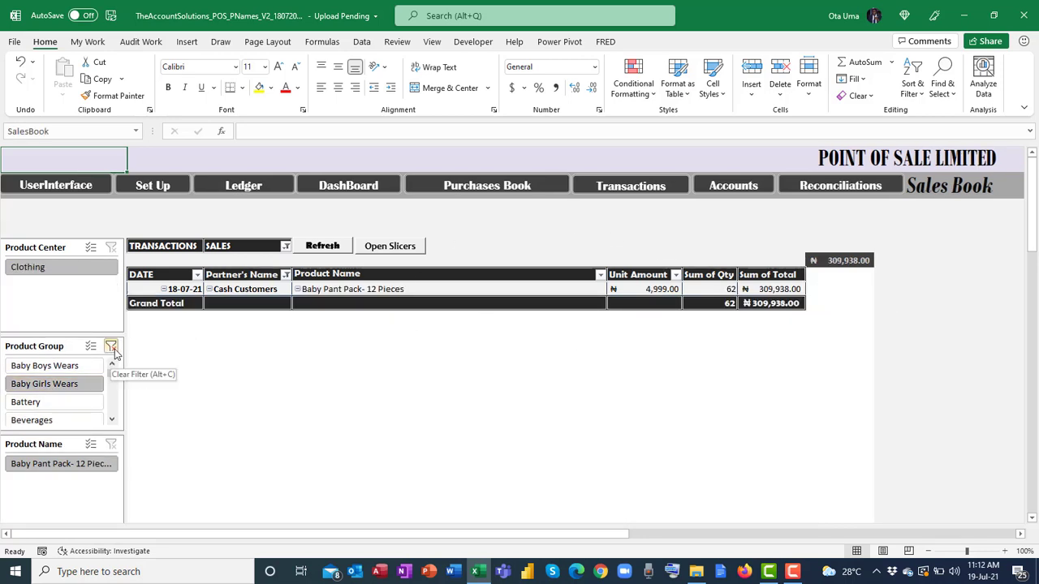
pyautogui.click(112, 346)
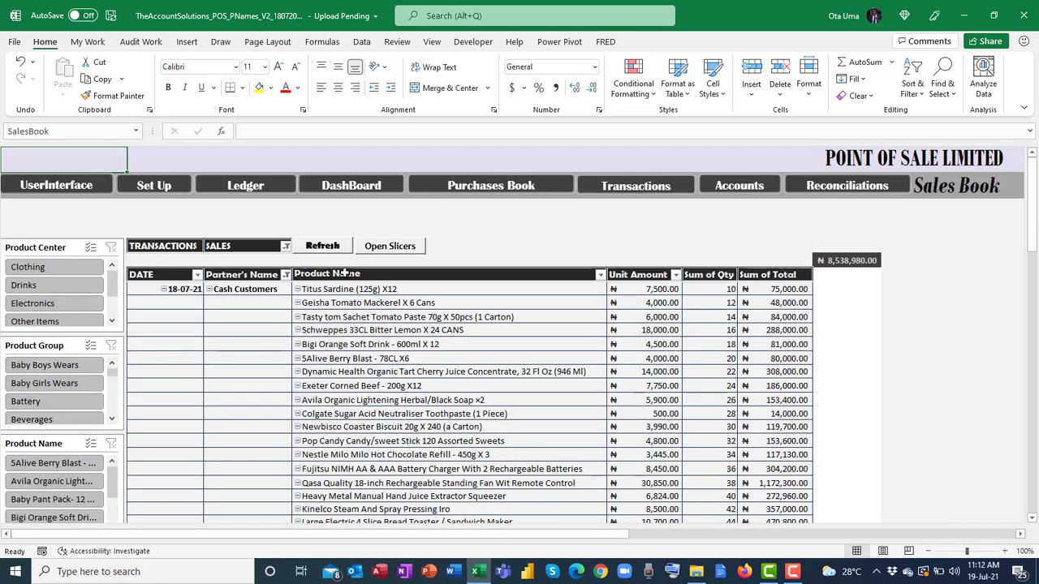
pyautogui.click(92, 188)
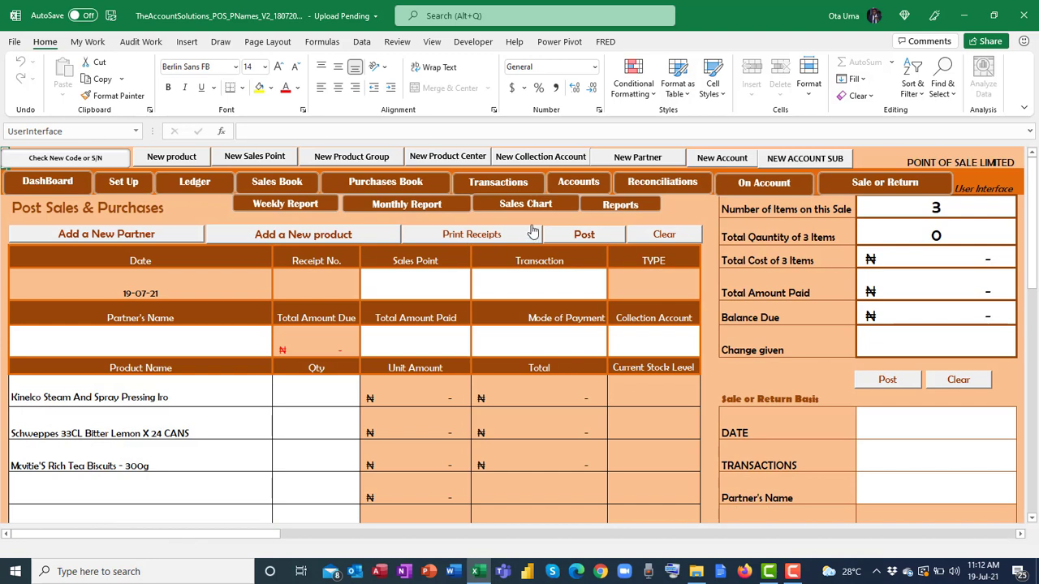
pyautogui.click(375, 181)
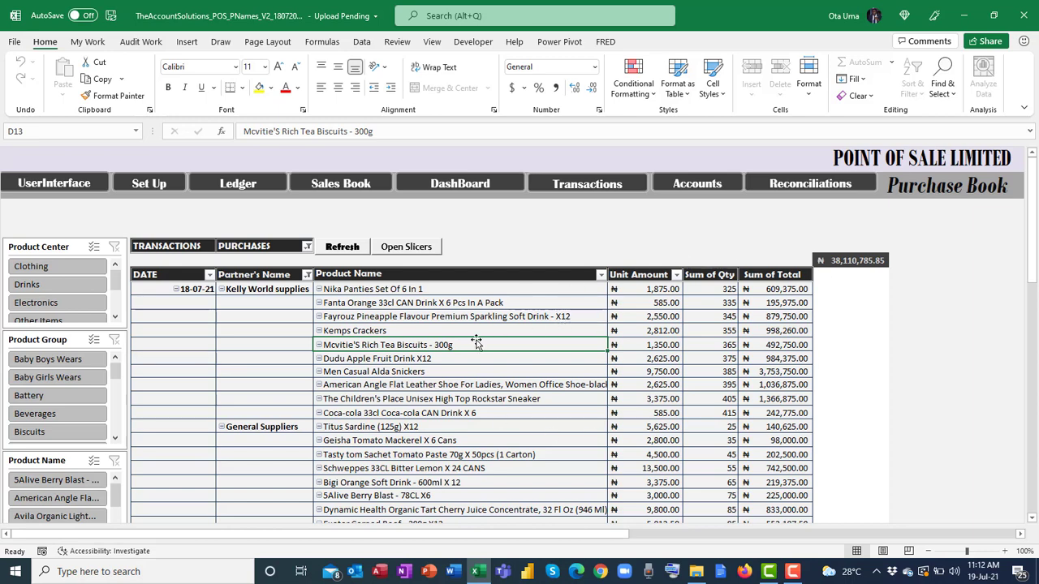
pyautogui.click(261, 260)
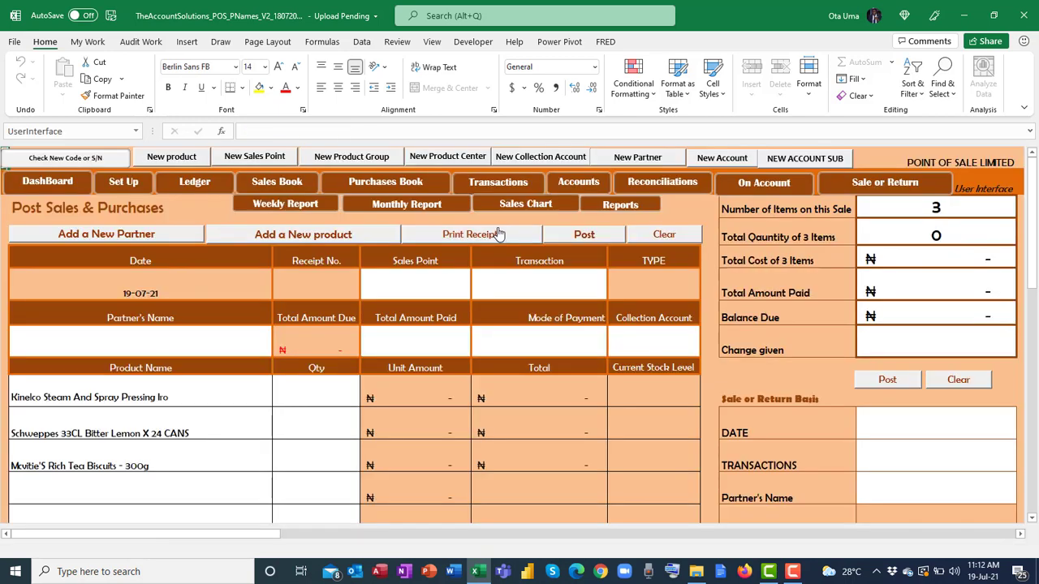
# Open View Transactions and browse the product group and transaction type criteria lists.
pyautogui.click(533, 182)
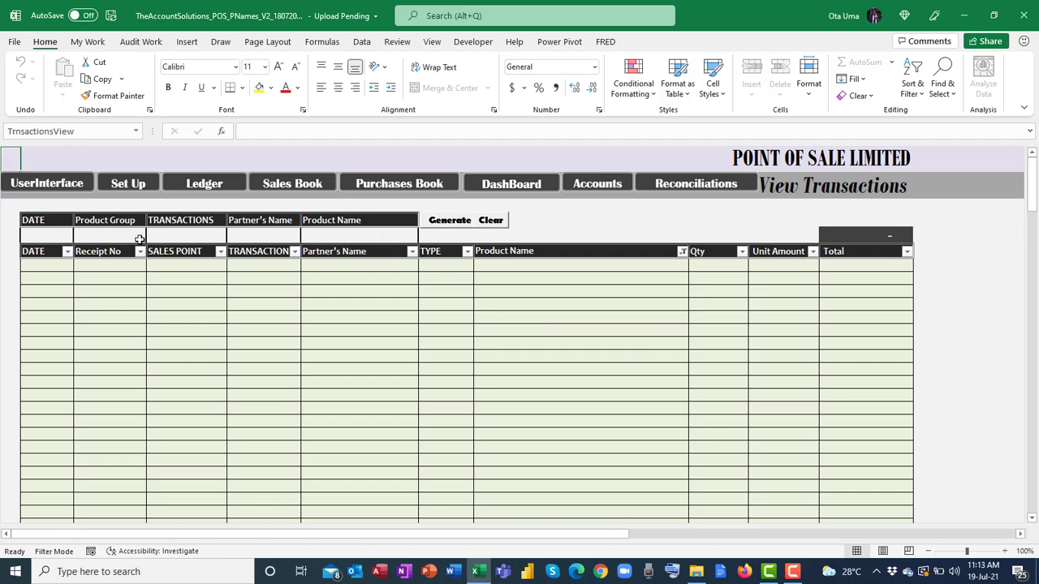
pyautogui.click(51, 237)
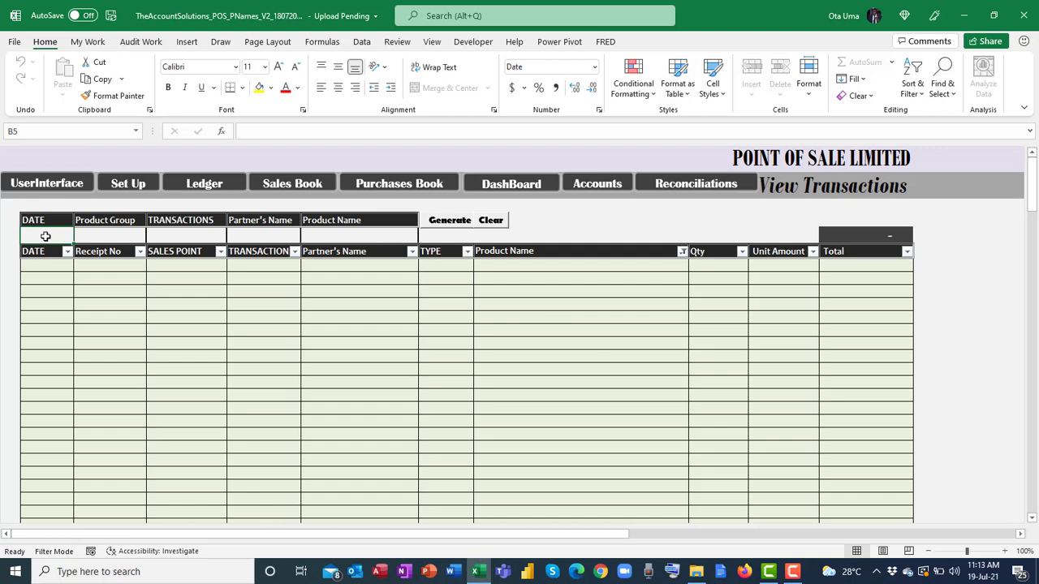
pyautogui.click(93, 236)
pyautogui.click(151, 237)
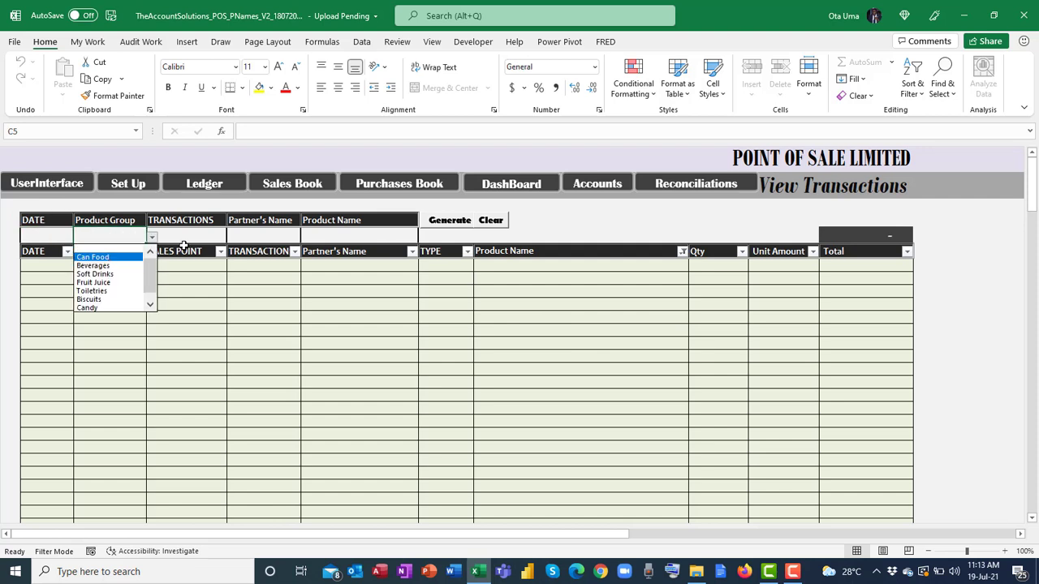
pyautogui.press('Escape')
pyautogui.click(185, 236)
pyautogui.click(232, 237)
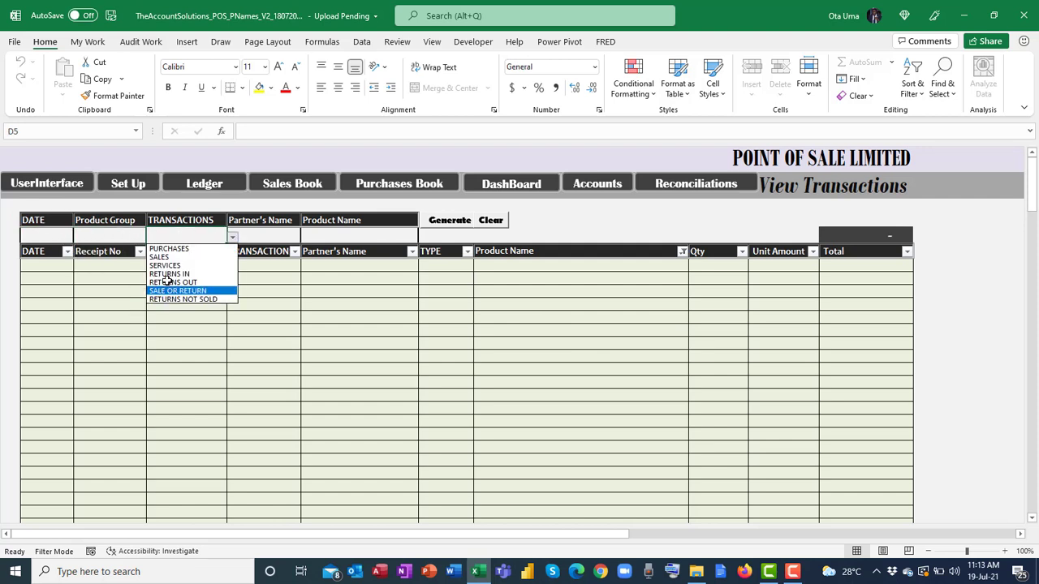
pyautogui.press('Escape')
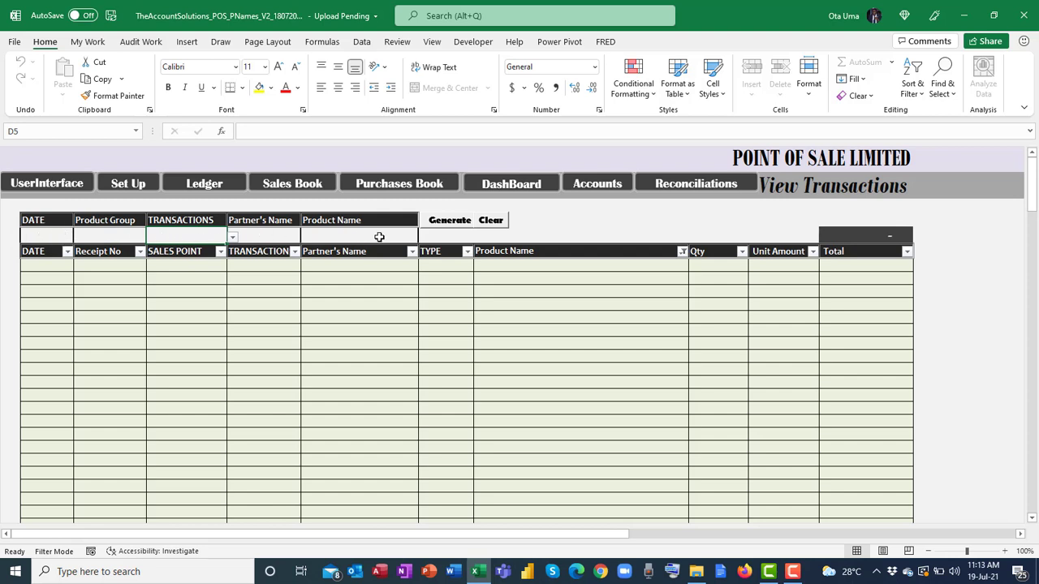
# Set the criteria to product group Can Food and transaction type SALES.
pyautogui.click(122, 236)
pyautogui.click(152, 237)
pyautogui.click(111, 255)
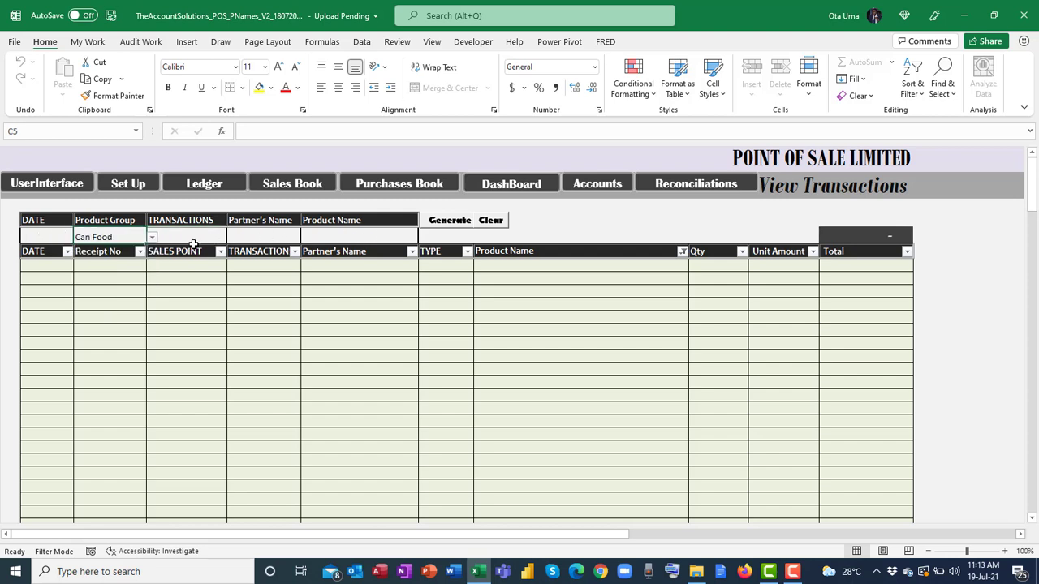
pyautogui.click(193, 242)
pyautogui.click(233, 237)
pyautogui.click(195, 260)
pyautogui.click(300, 241)
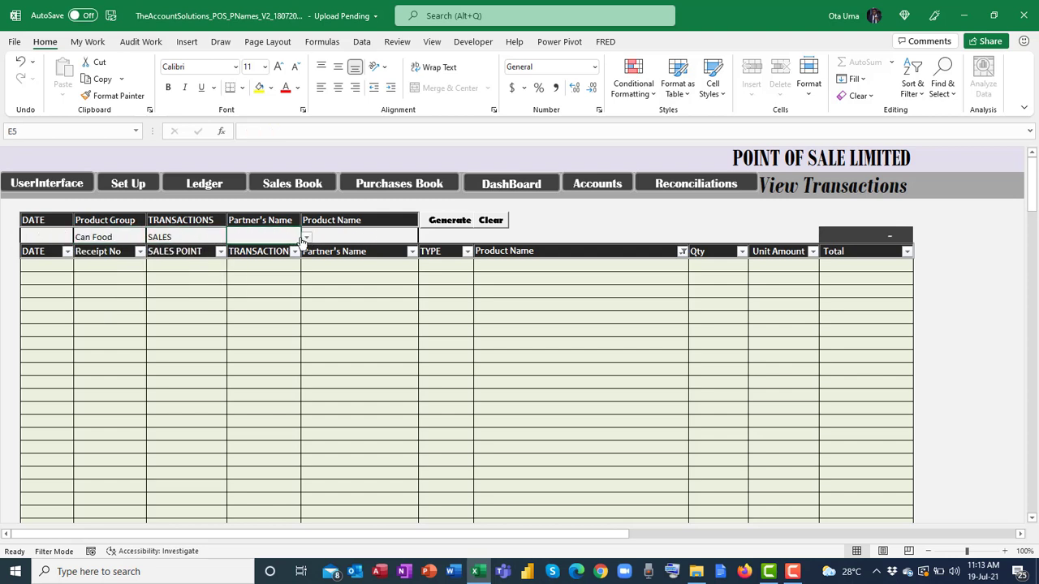
# Add partner Cash Customers and product Titus Sardine (125g) X12, then clear all criteria.
pyautogui.click(306, 237)
pyautogui.click(242, 262)
pyautogui.click(416, 241)
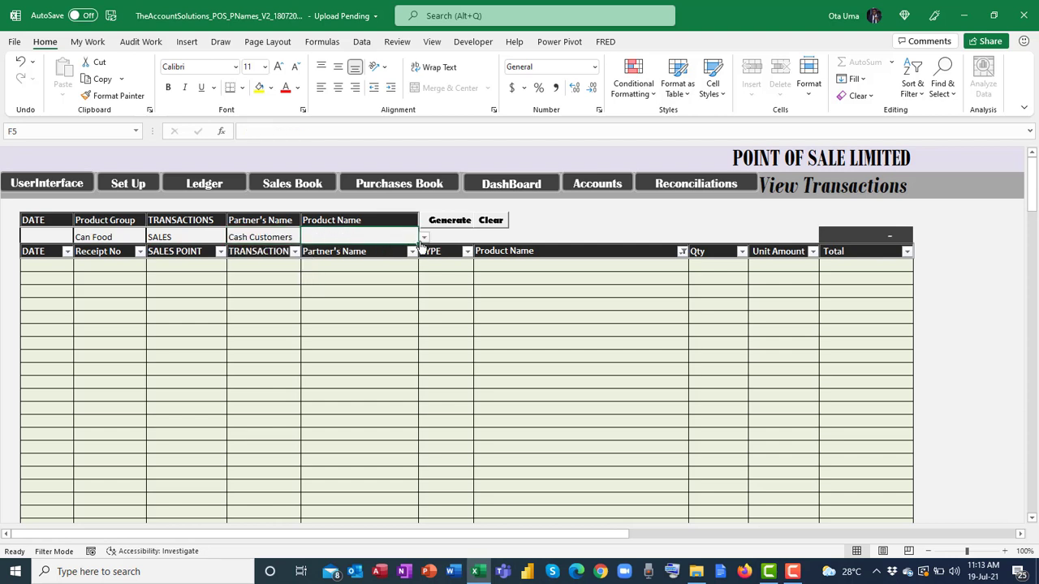
pyautogui.click(423, 238)
pyautogui.click(364, 257)
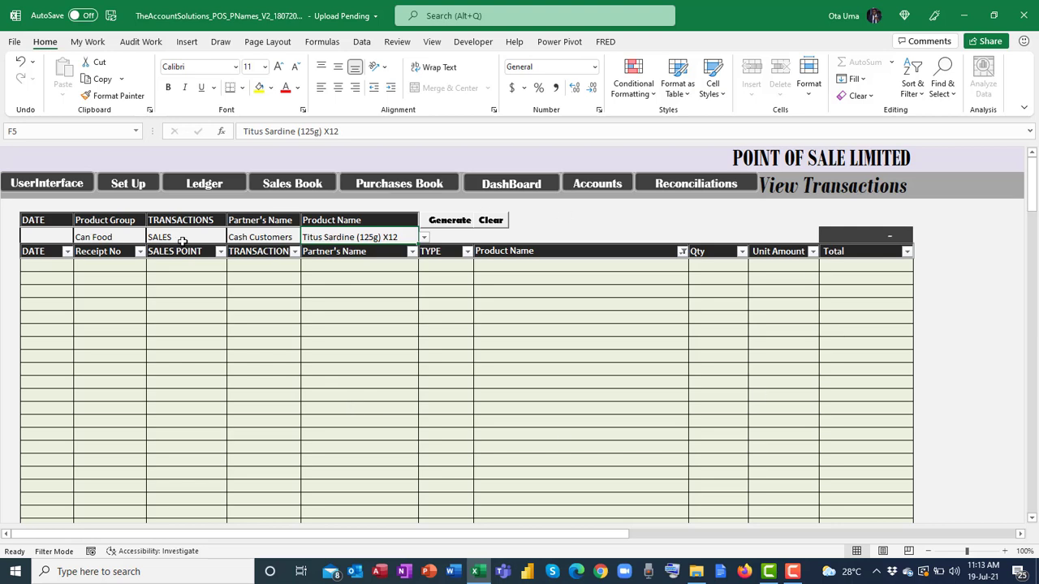
pyautogui.click(495, 220)
# Generate the full transaction list on View Transactions, scroll through the records, then clear it.
pyautogui.click(453, 221)
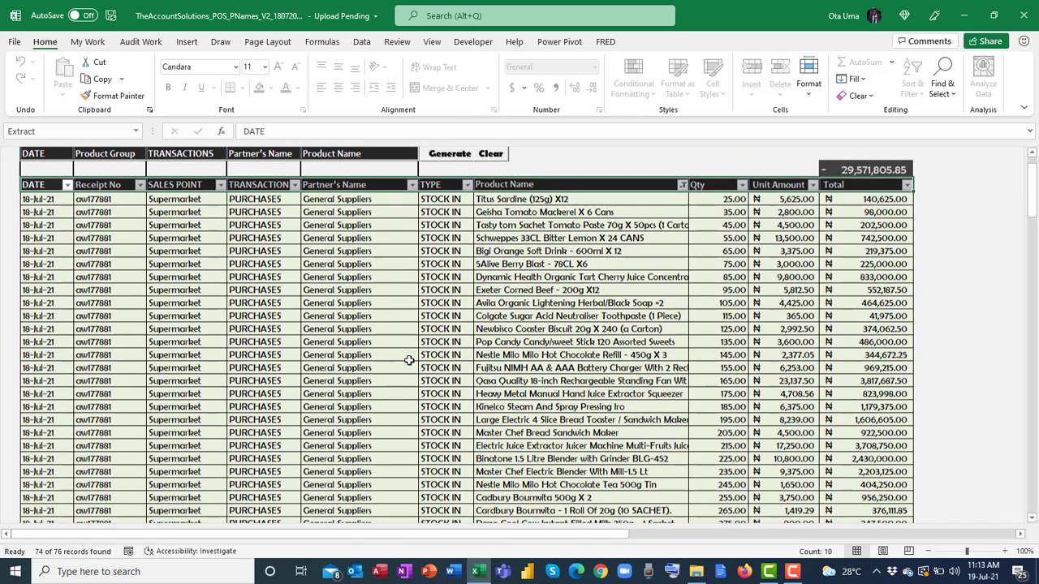
pyautogui.scroll(-4, 405, 363)
pyautogui.scroll(-15, 406, 363)
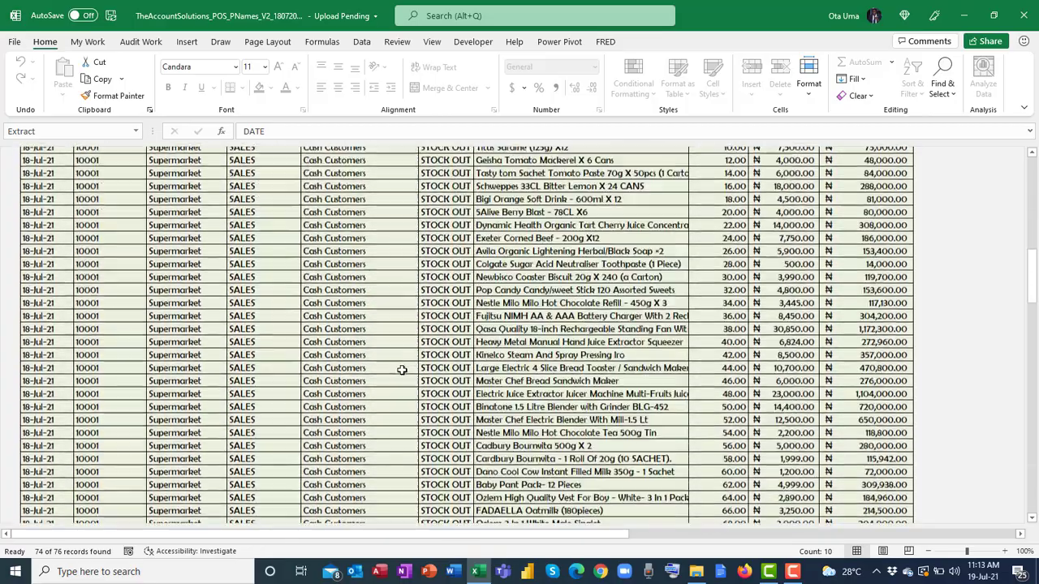
pyautogui.scroll(-8, 401, 369)
pyautogui.scroll(5, 456, 369)
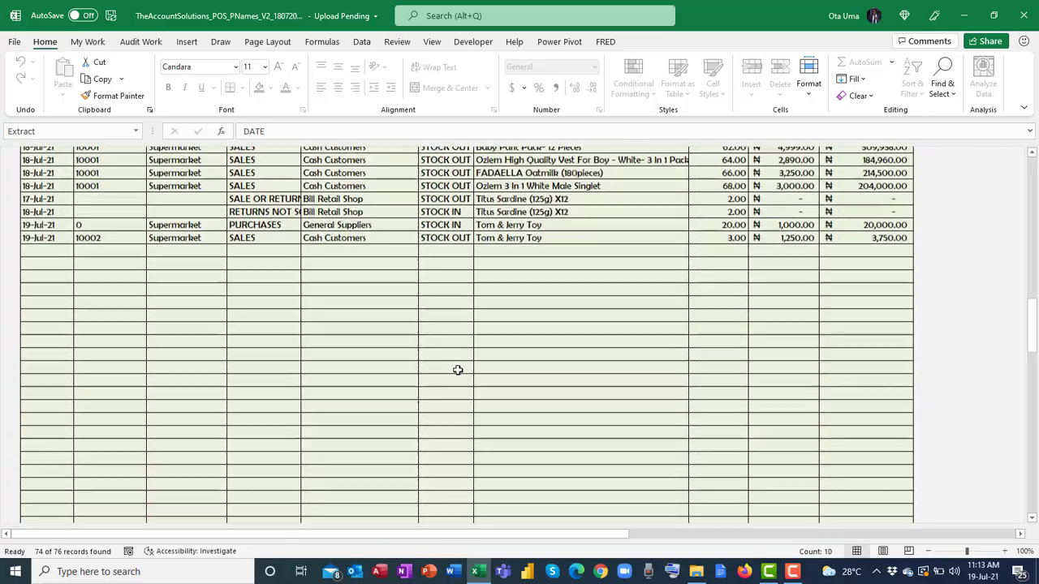
pyautogui.scroll(20, 458, 369)
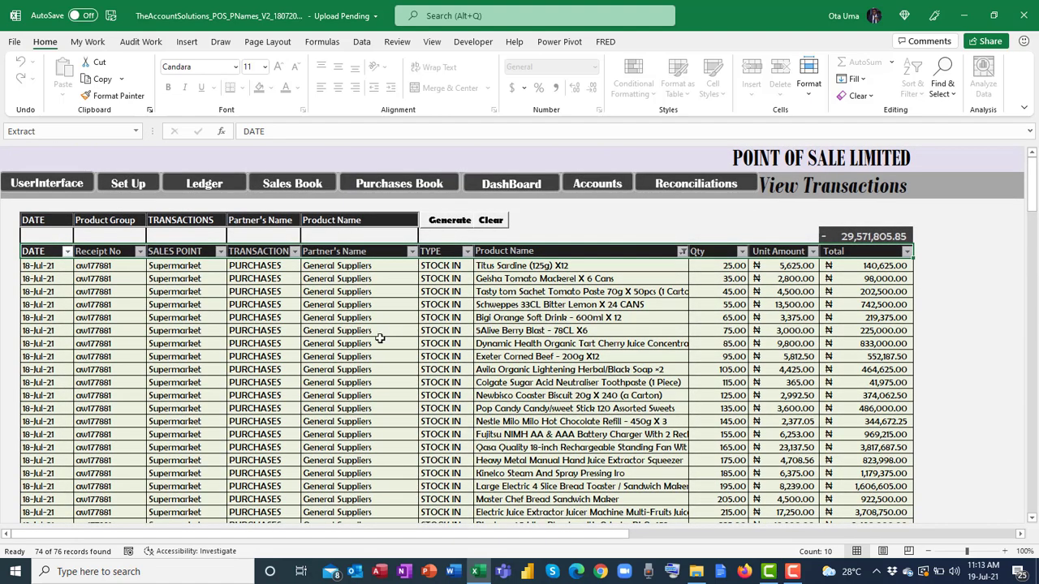
pyautogui.click(490, 223)
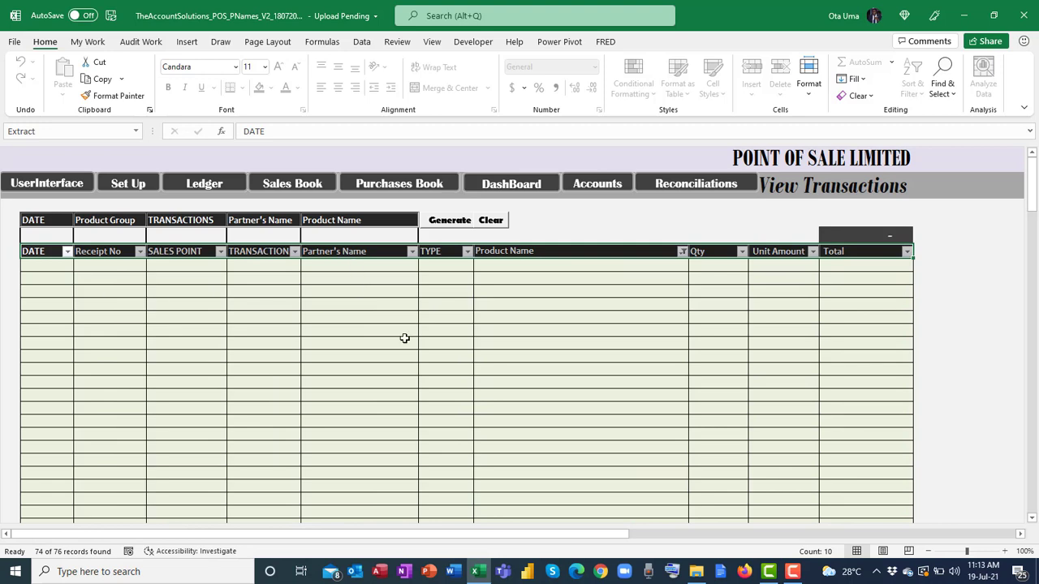
pyautogui.click(70, 182)
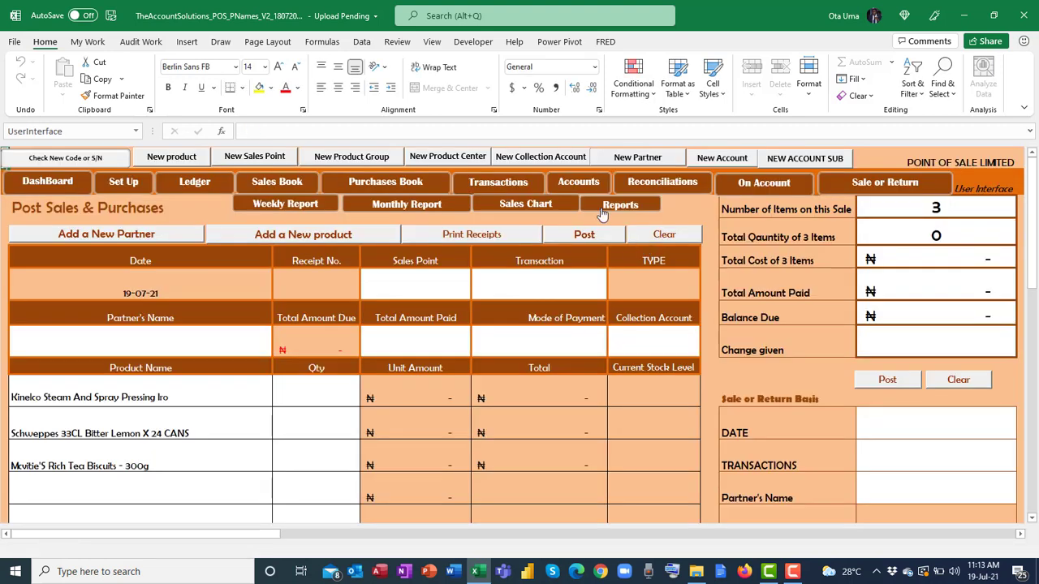
pyautogui.click(580, 183)
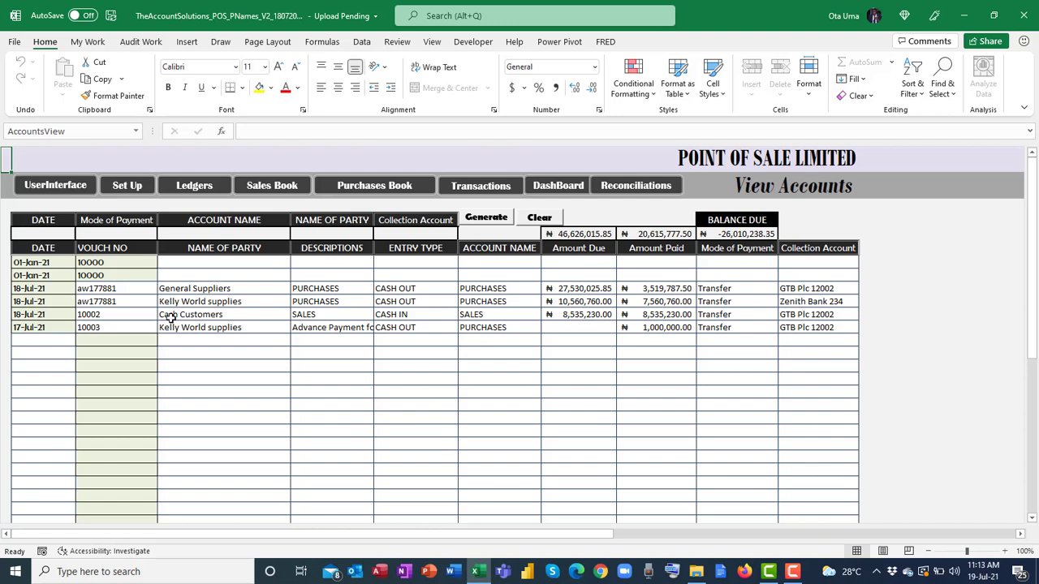
pyautogui.click(566, 286)
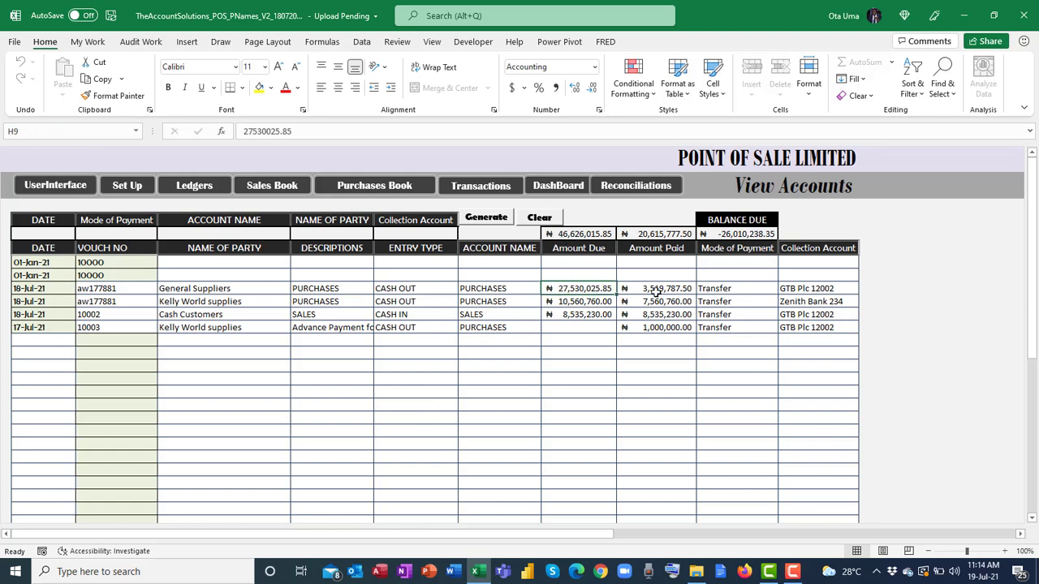
pyautogui.click(542, 318)
pyautogui.click(679, 322)
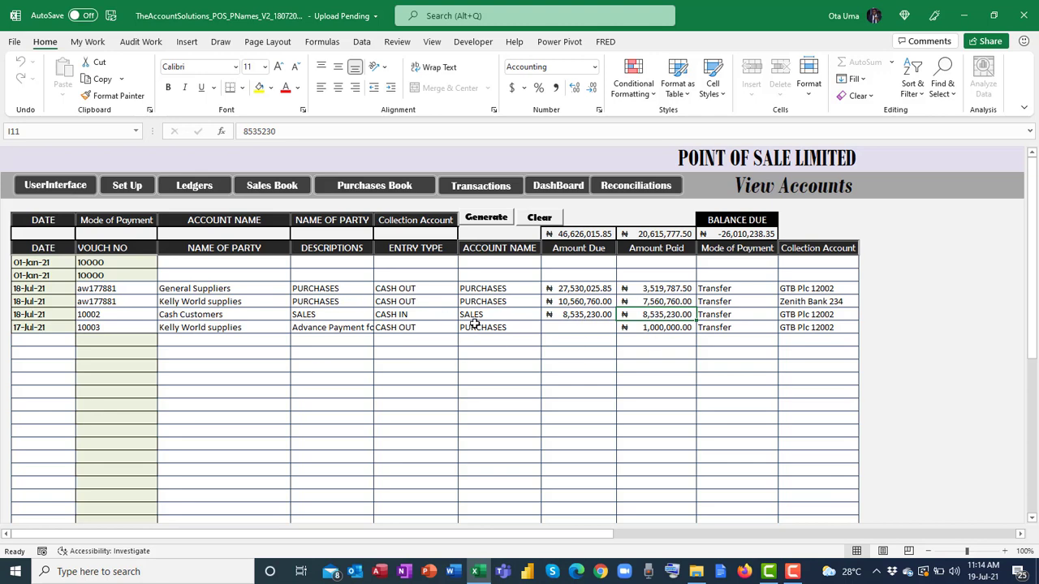
pyautogui.click(86, 190)
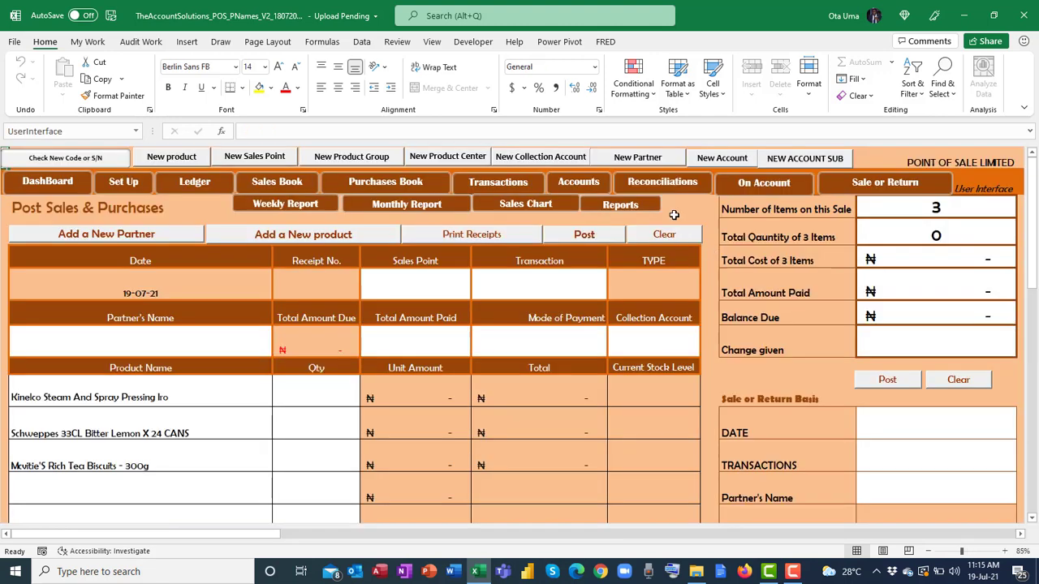
pyautogui.click(662, 183)
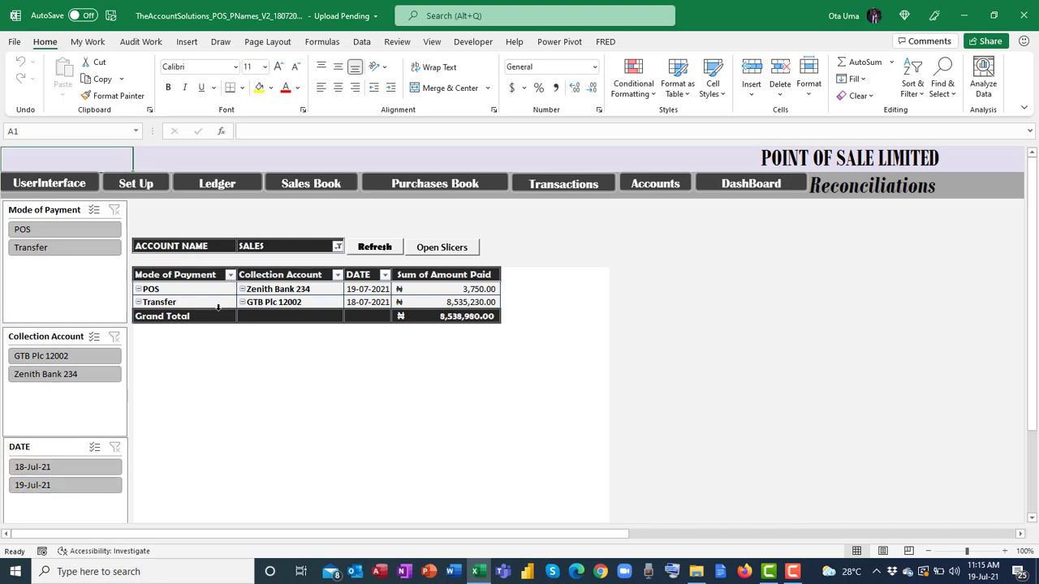
# Open the Weekly Cash Report and view the blank sales row's category choices without picking one.
pyautogui.moveTo(400, 291)
pyautogui.click(70, 186)
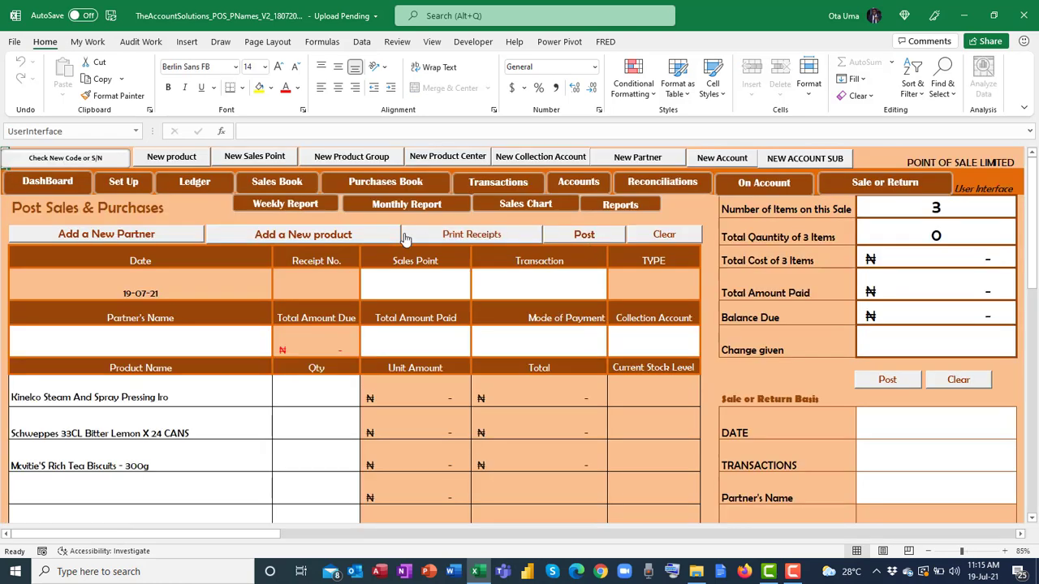
pyautogui.click(289, 206)
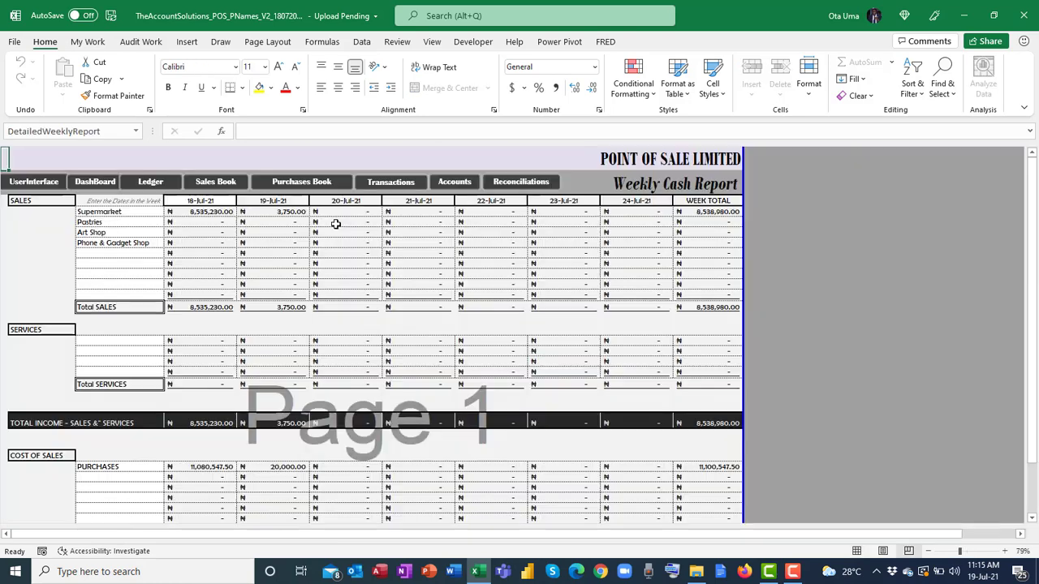
pyautogui.click(146, 257)
pyautogui.click(169, 256)
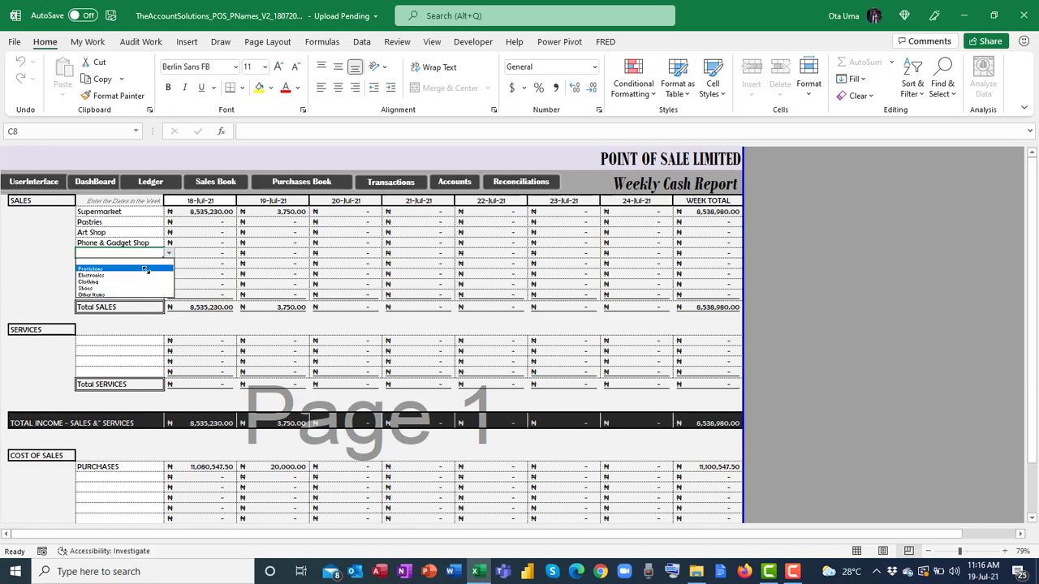
pyautogui.press('Escape')
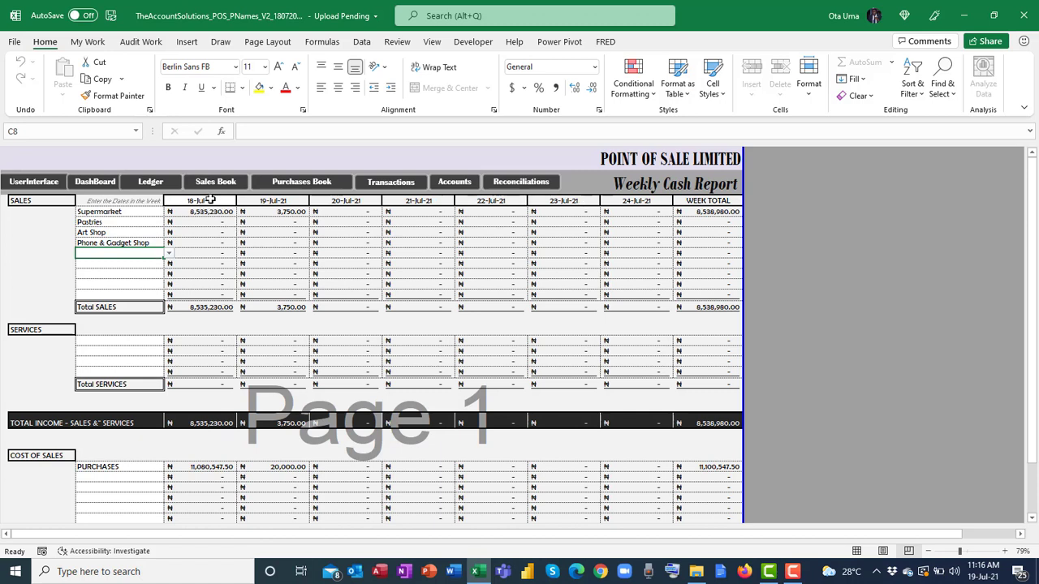
# Check the 18-Jul-21 week date and purchase category choices, then go to the Monthly Cash Report.
pyautogui.click(210, 199)
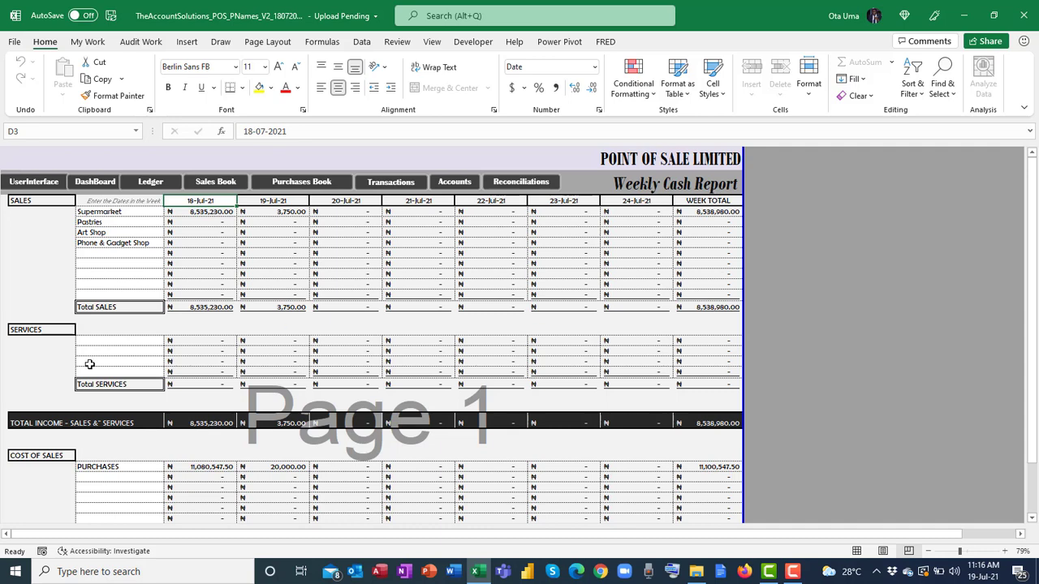
pyautogui.scroll(-4, 92, 380)
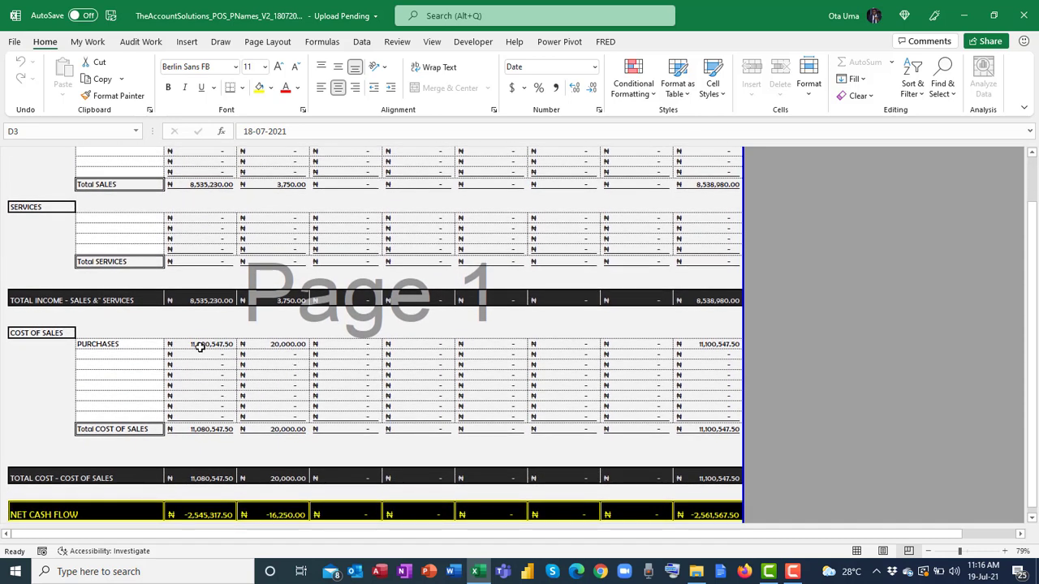
pyautogui.click(143, 354)
pyautogui.click(168, 355)
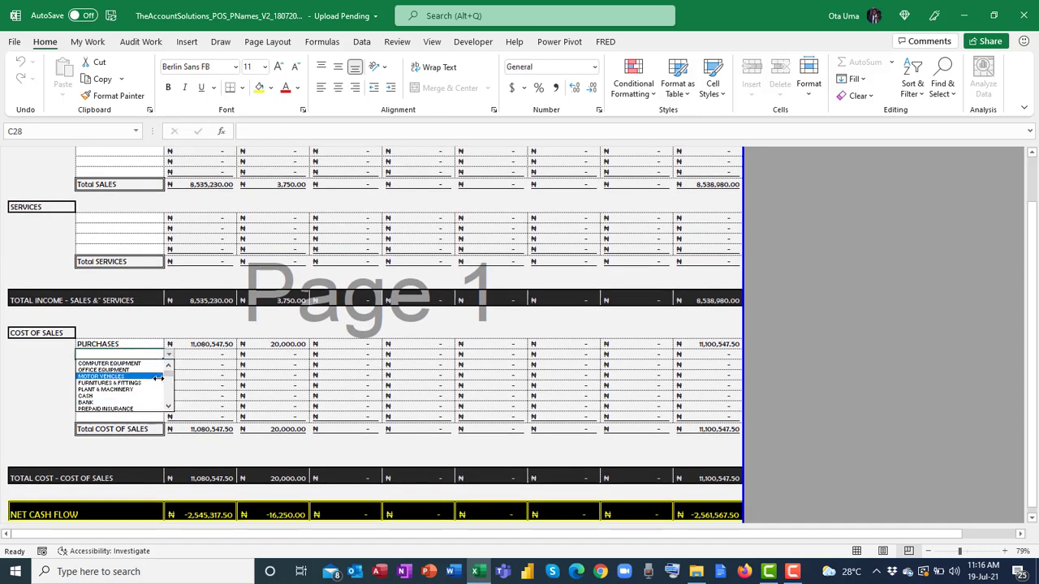
pyautogui.press('Escape')
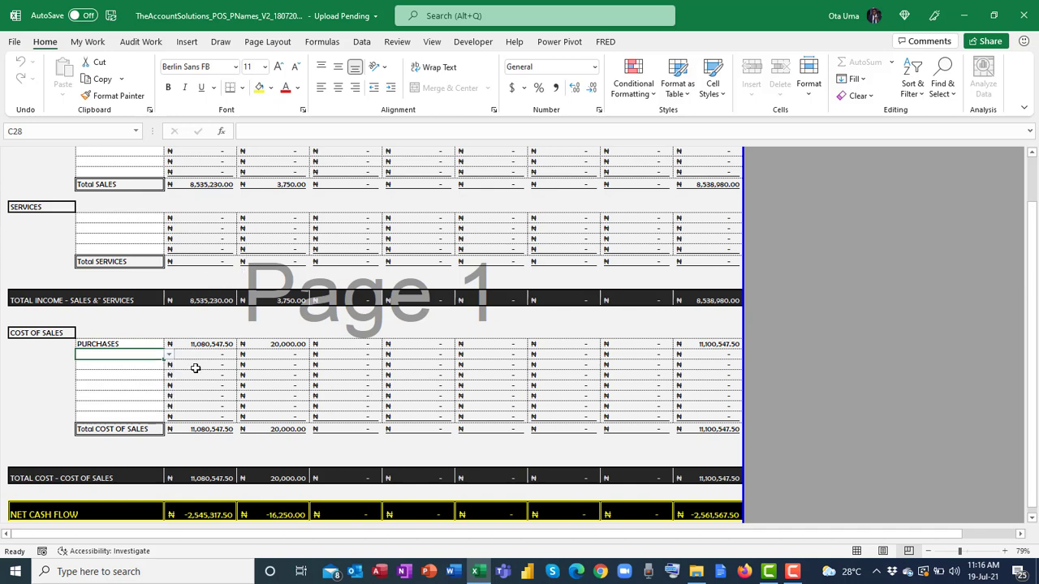
pyautogui.scroll(-3, 195, 369)
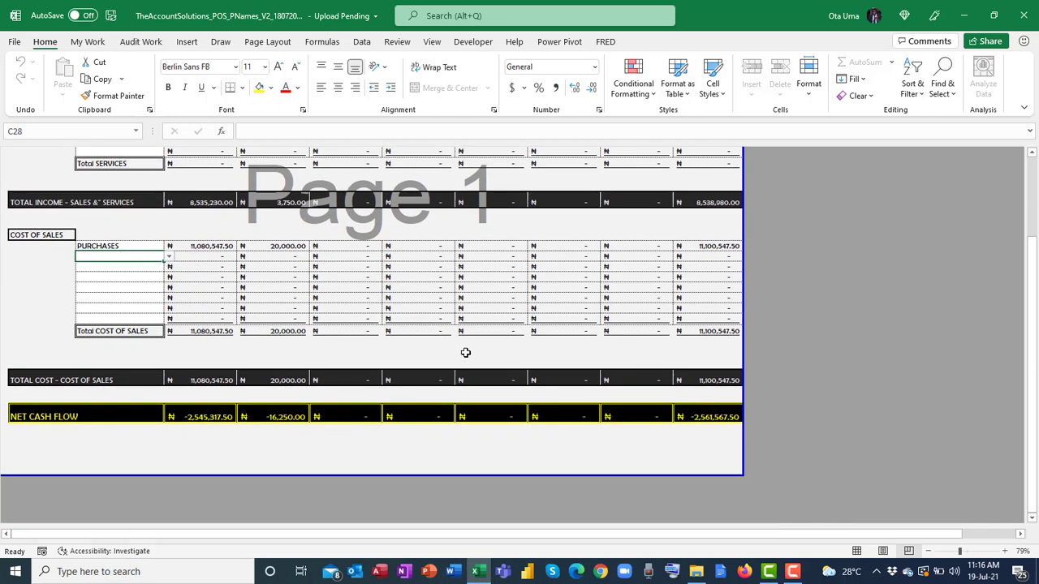
pyautogui.scroll(7, 465, 352)
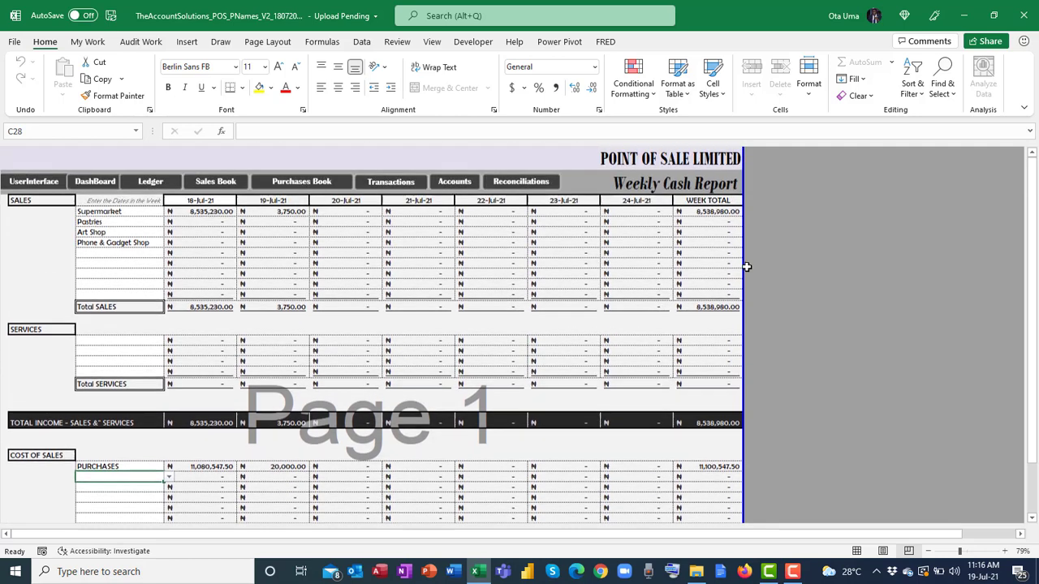
pyautogui.click(95, 182)
pyautogui.click(408, 202)
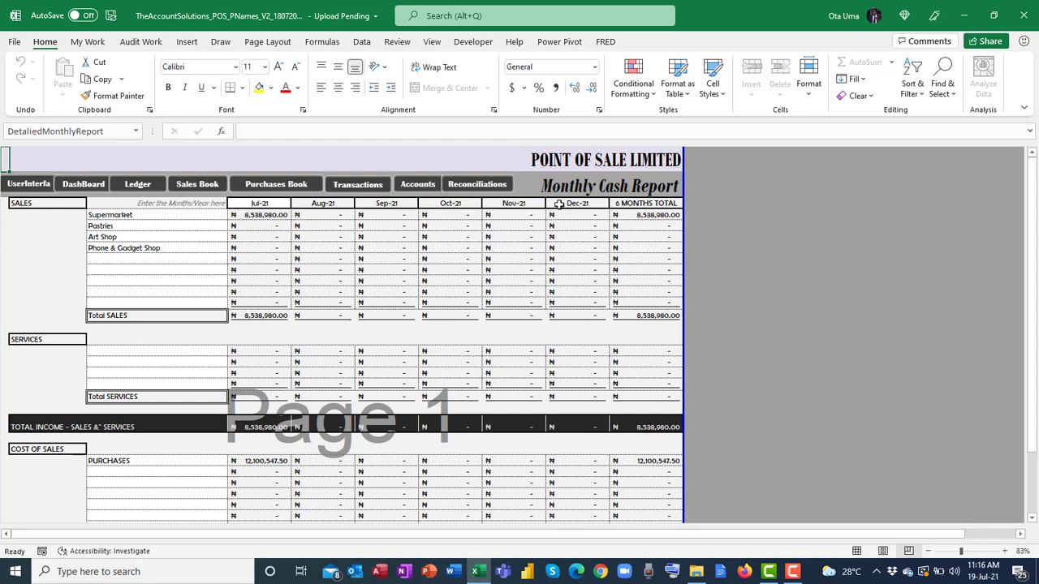
# Check the Jul-21 column date and first month's cash brought forward, then open the Reports sheet.
pyautogui.click(268, 202)
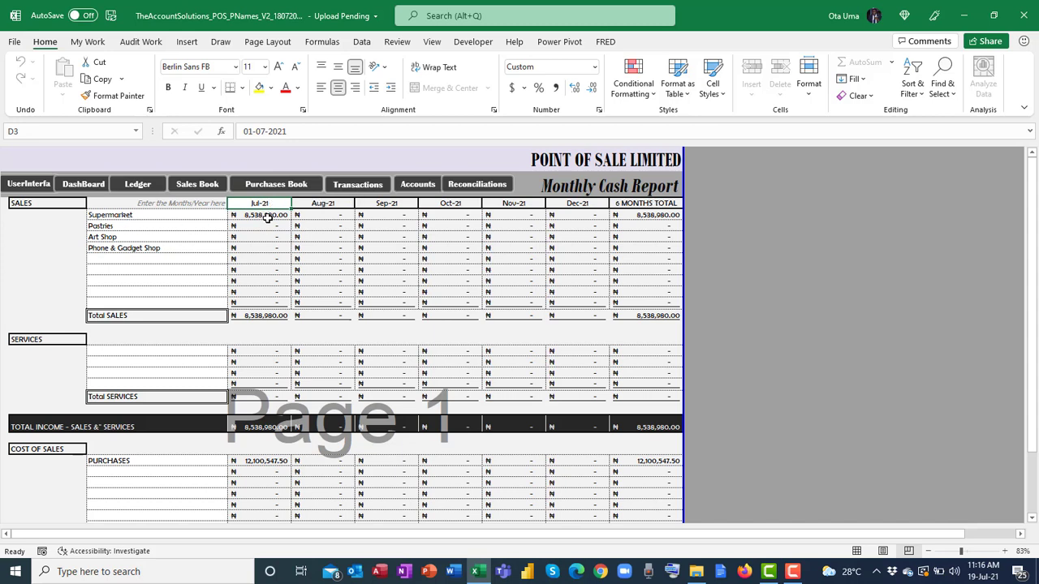
pyautogui.scroll(-5, 164, 216)
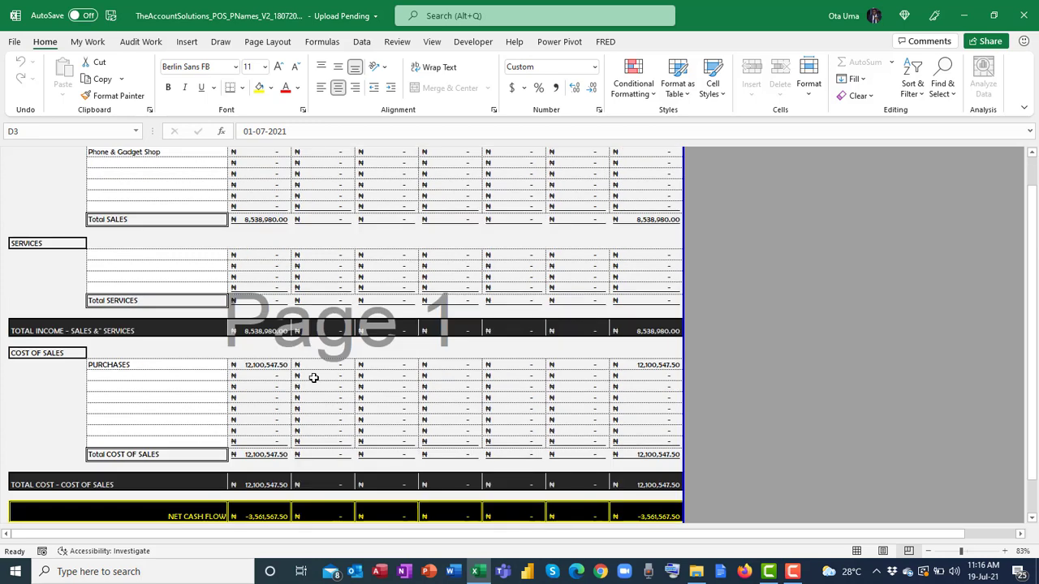
pyautogui.click(264, 478)
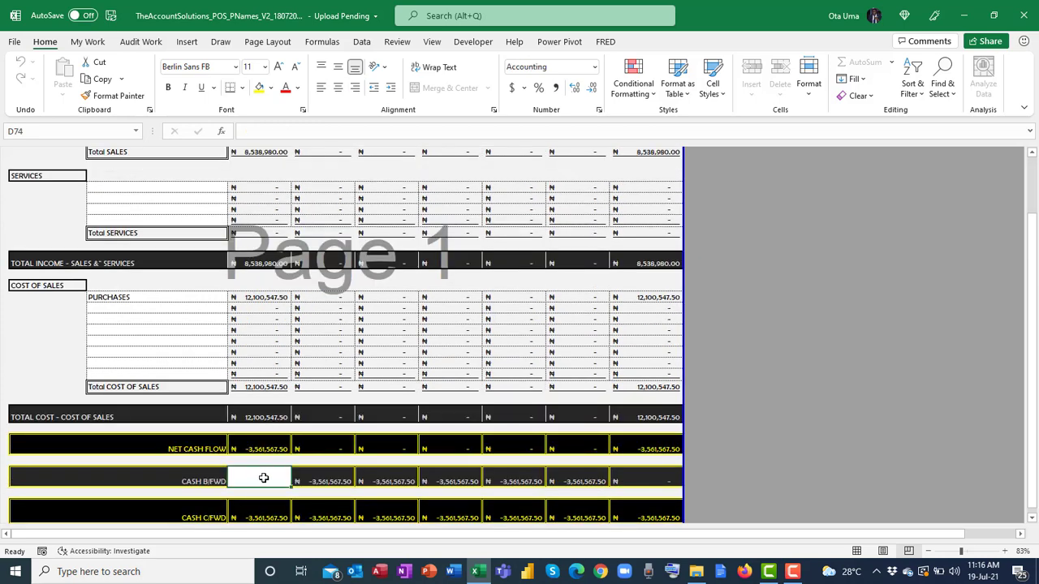
pyautogui.scroll(-2, 174, 354)
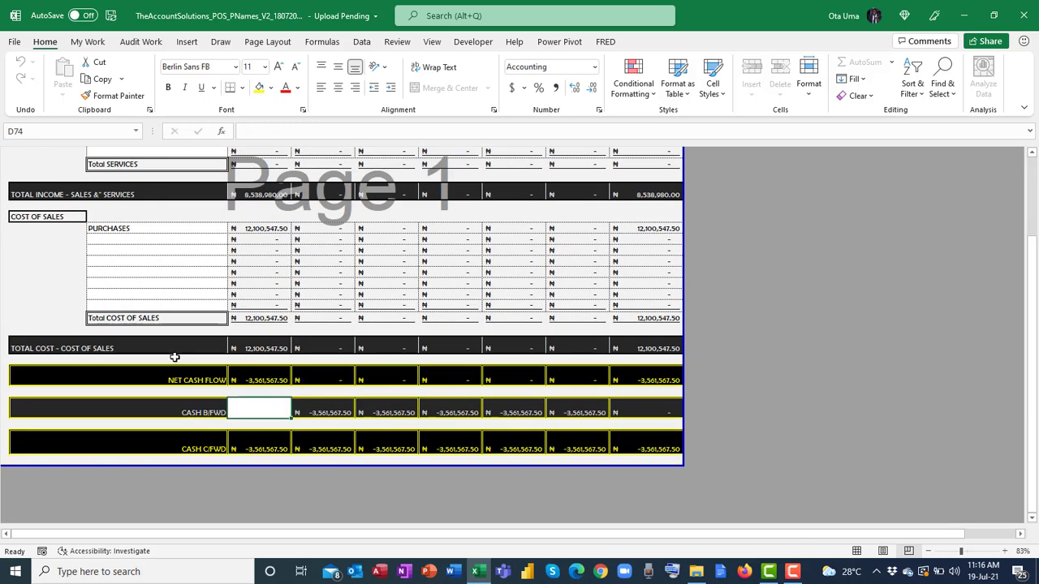
pyautogui.scroll(8, 457, 394)
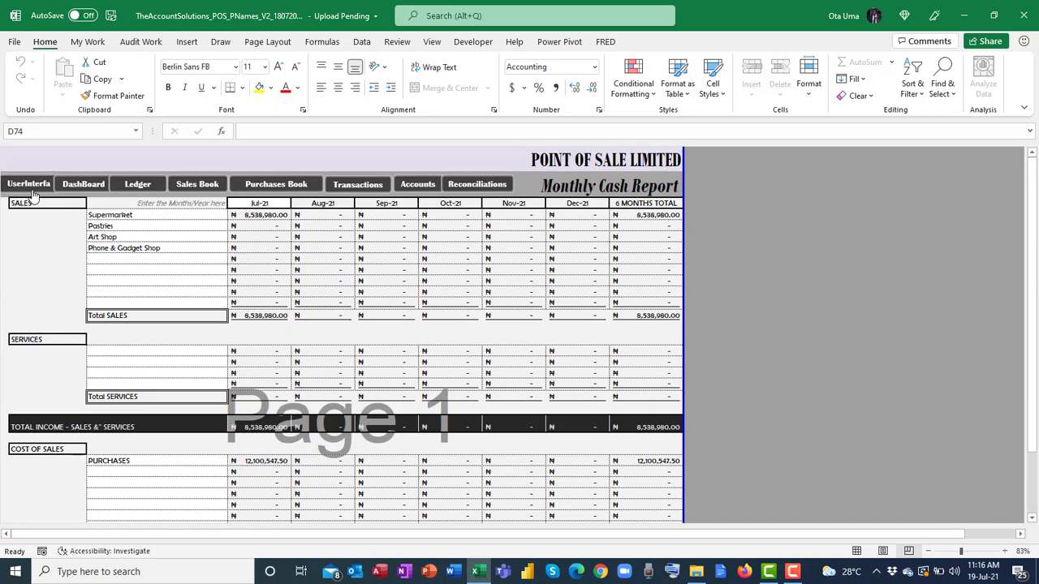
pyautogui.click(31, 187)
pyautogui.click(623, 208)
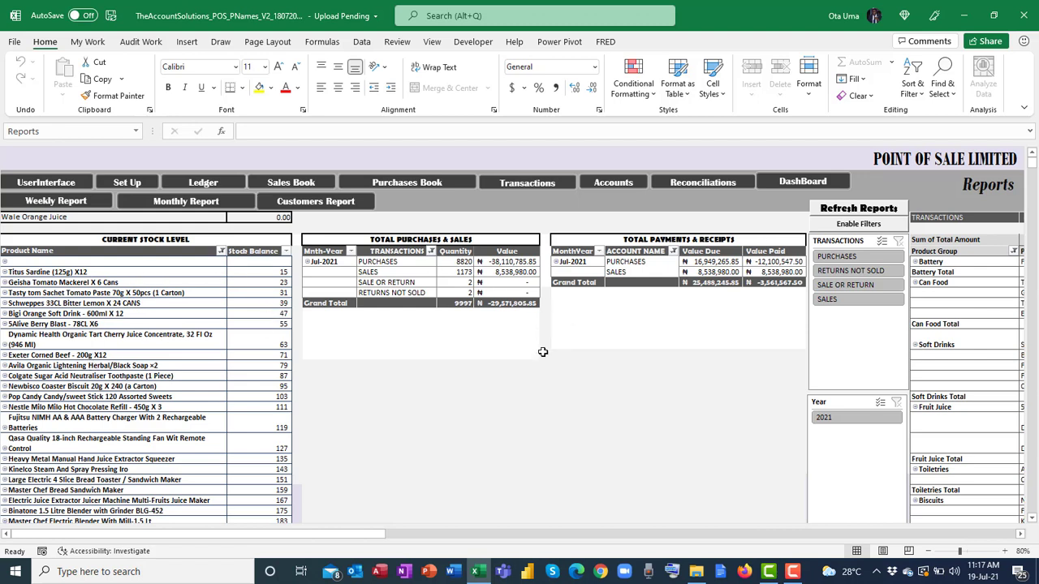
# Inspect the Geisha Tomato Mackerel stock entry and the SALES row of the totals pivot.
pyautogui.click(150, 283)
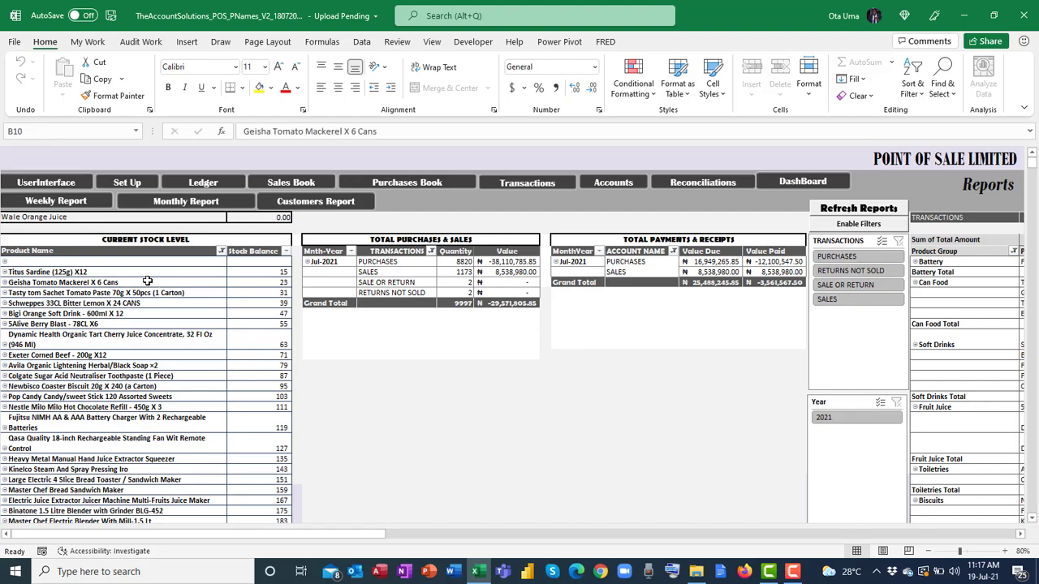
pyautogui.scroll(-3, 118, 272)
pyautogui.scroll(3, 114, 270)
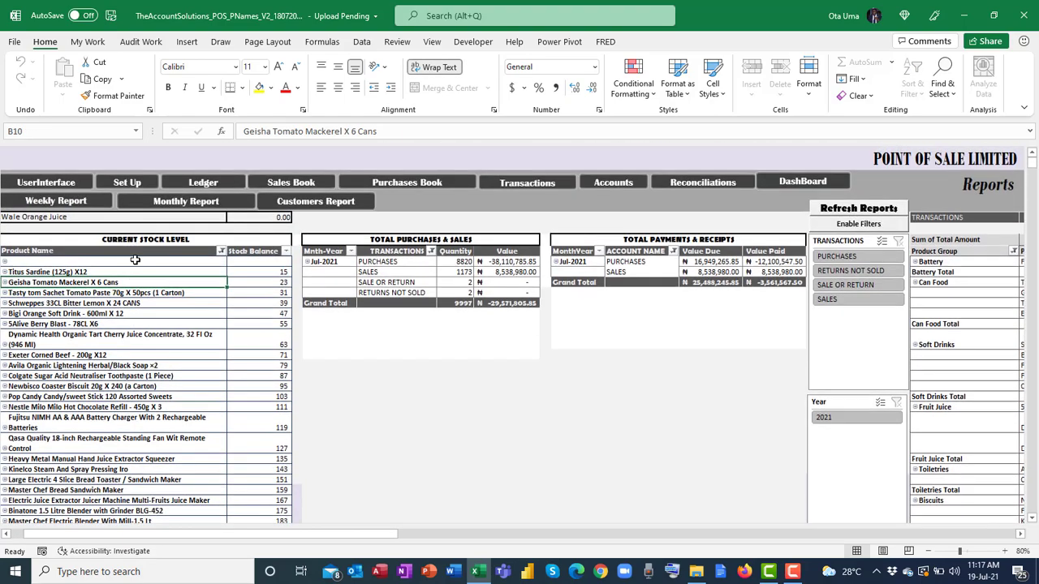
pyautogui.scroll(-3, 273, 261)
pyautogui.scroll(3, 283, 416)
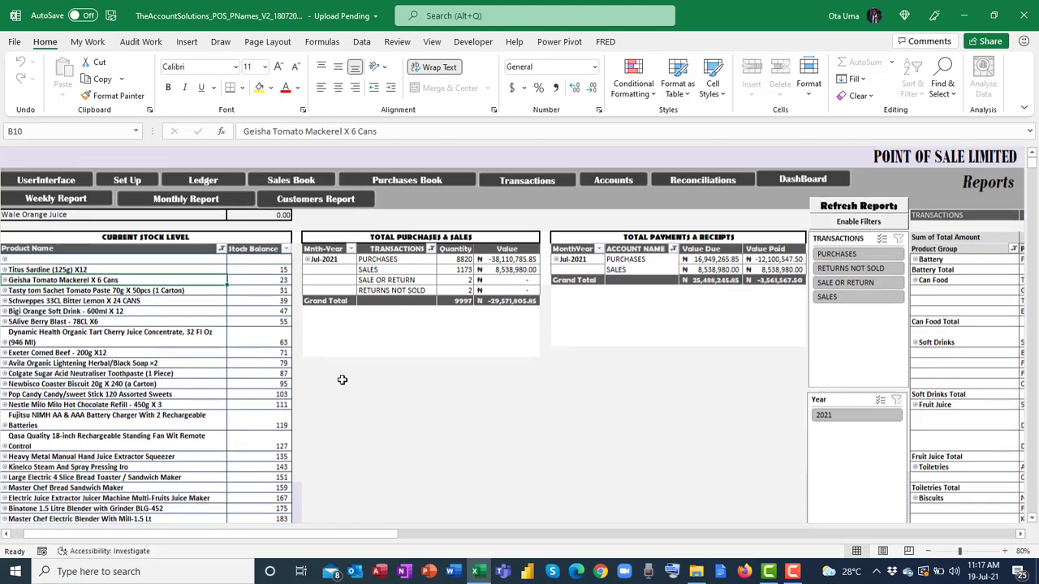
pyautogui.click(430, 271)
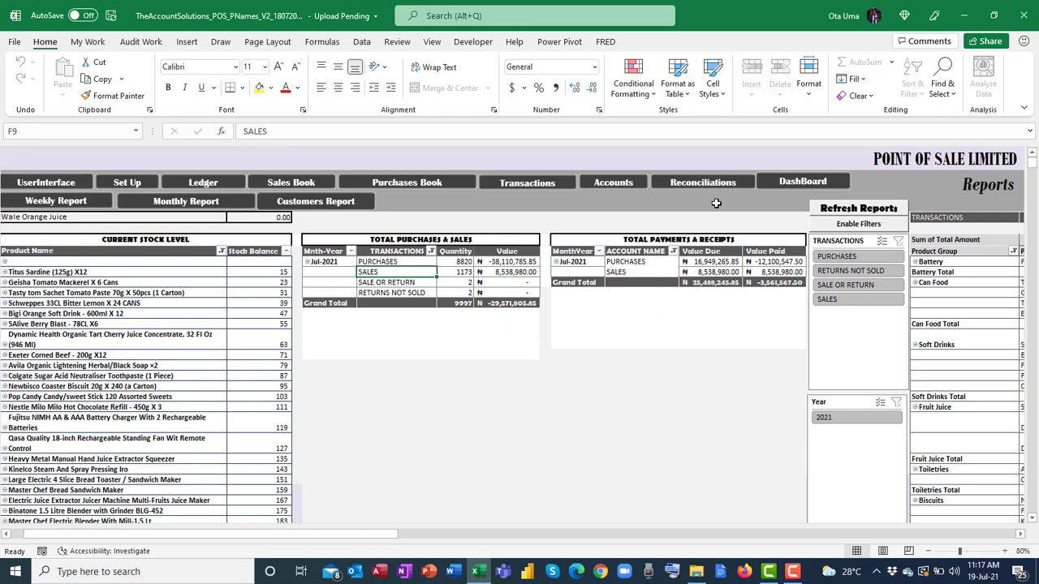
# Scroll right to the sales-by-product-group pivot, scroll back left, and return to Post Sales & Purchases.
pyautogui.click(1021, 537)
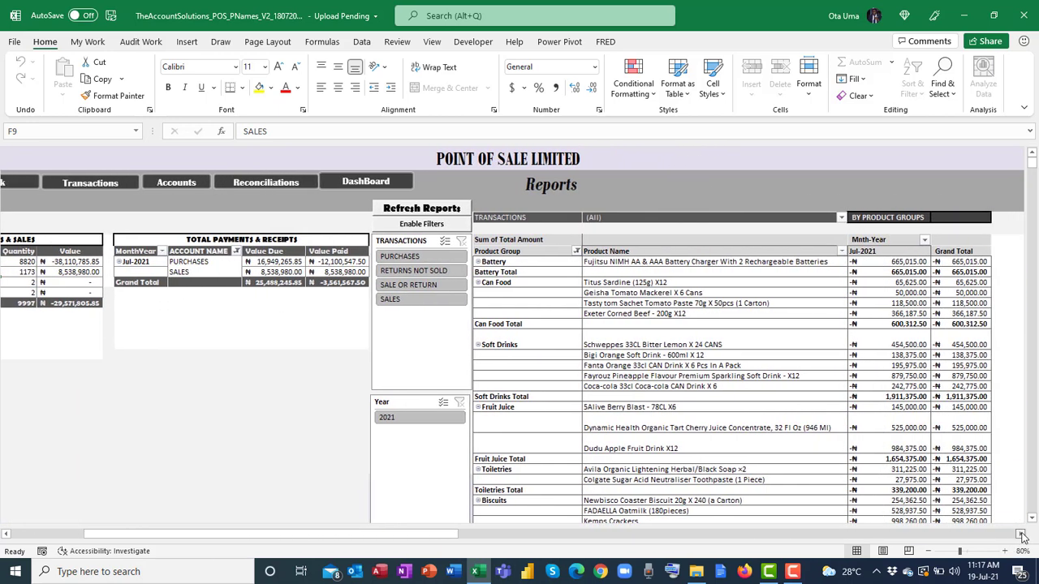
pyautogui.hscroll(5, 1021, 537)
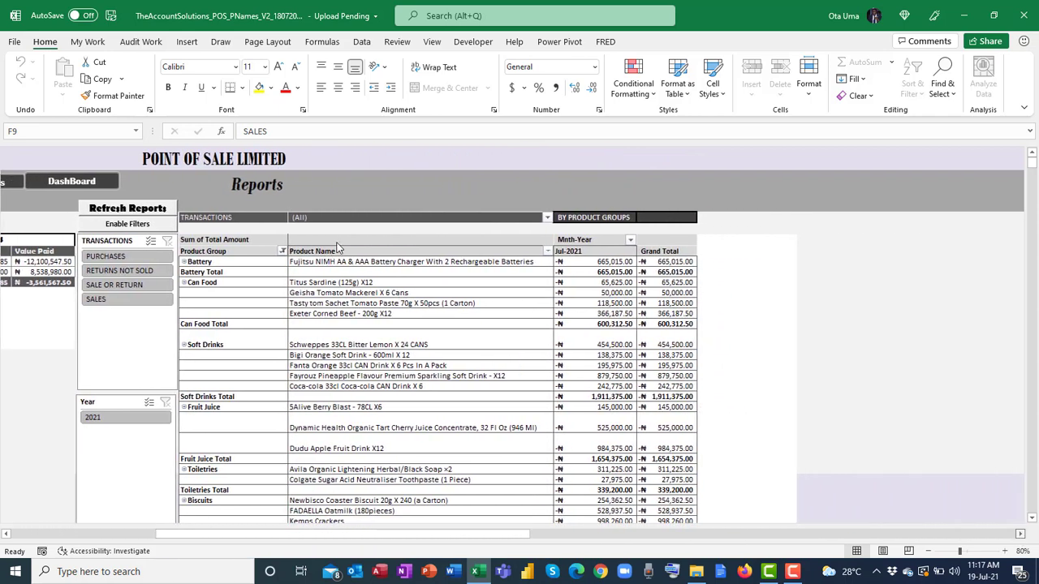
pyautogui.hscroll(2, 337, 247)
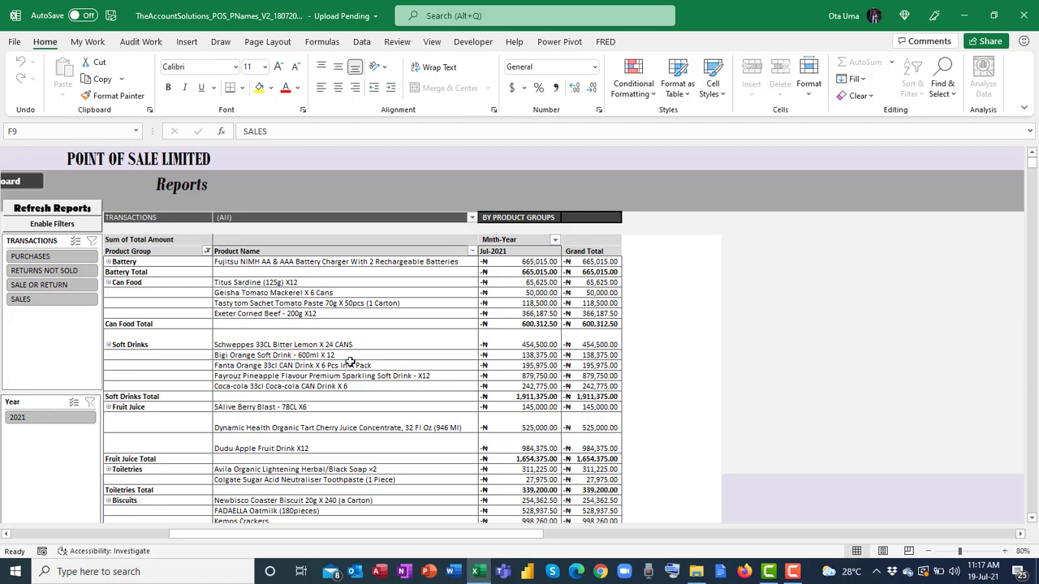
pyautogui.moveTo(524, 535); pyautogui.dragTo(337, 533)
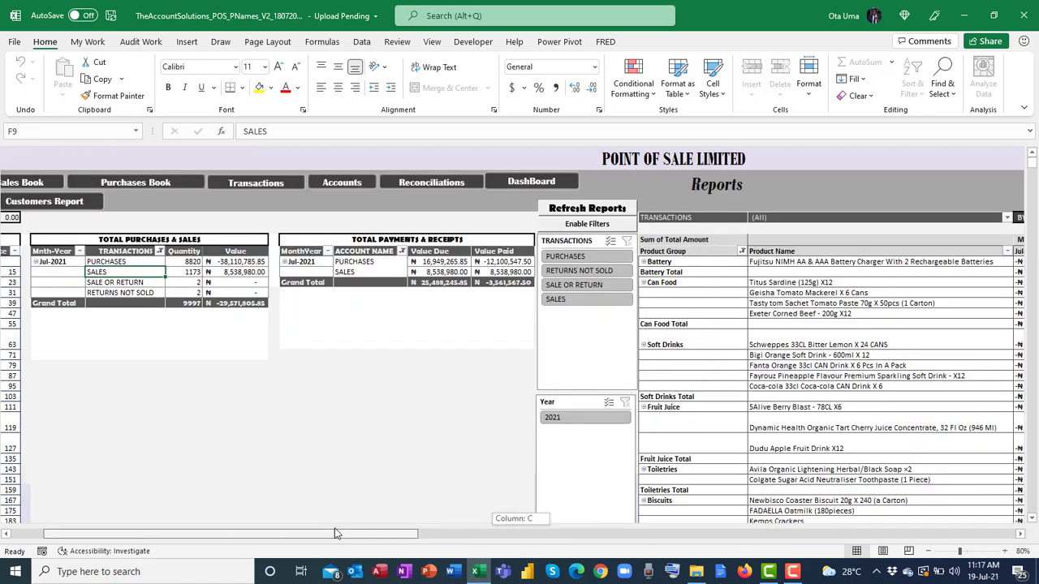
pyautogui.hotkey('ctrl', 'pageup')
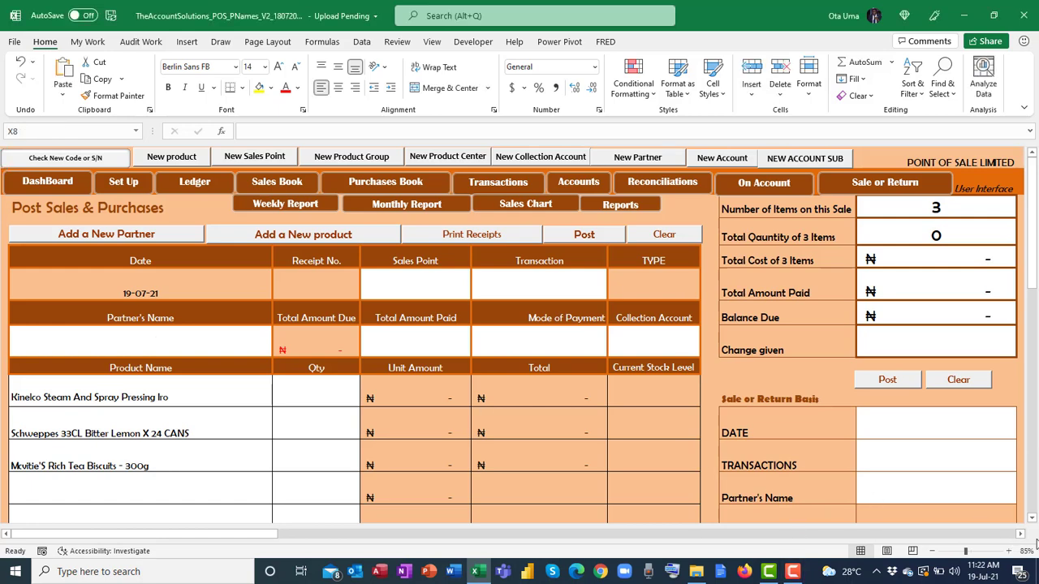
# Open the admin area and start a new admin with a name and password, then cancel it.
pyautogui.hscroll(6, 1020, 534)
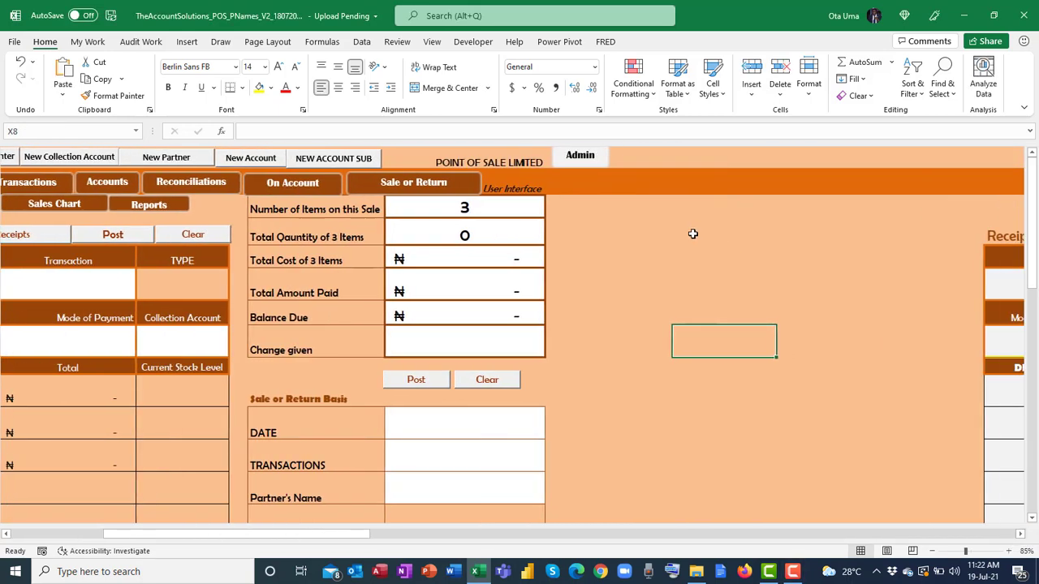
pyautogui.click(586, 155)
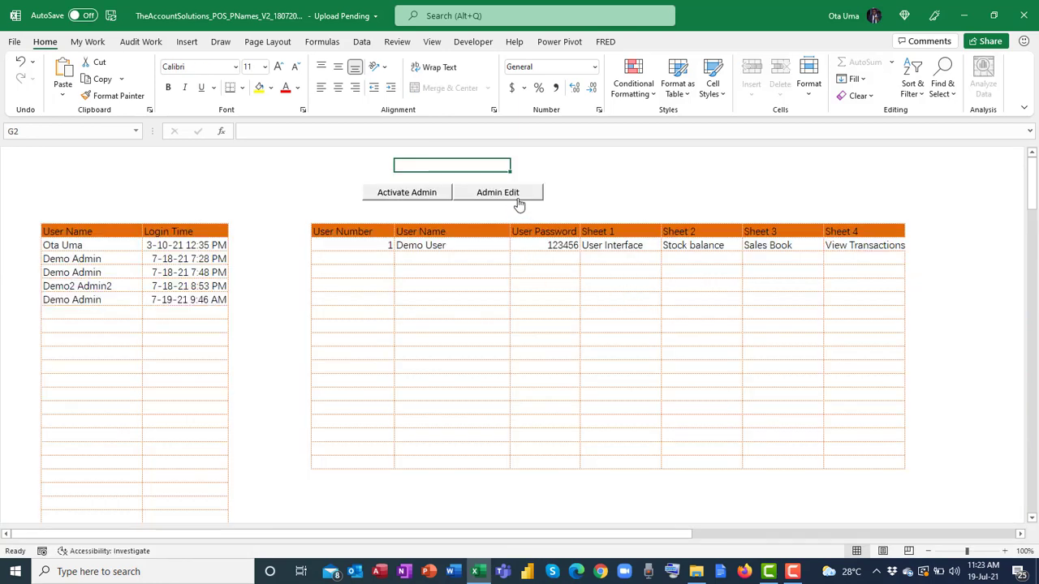
pyautogui.click(509, 200)
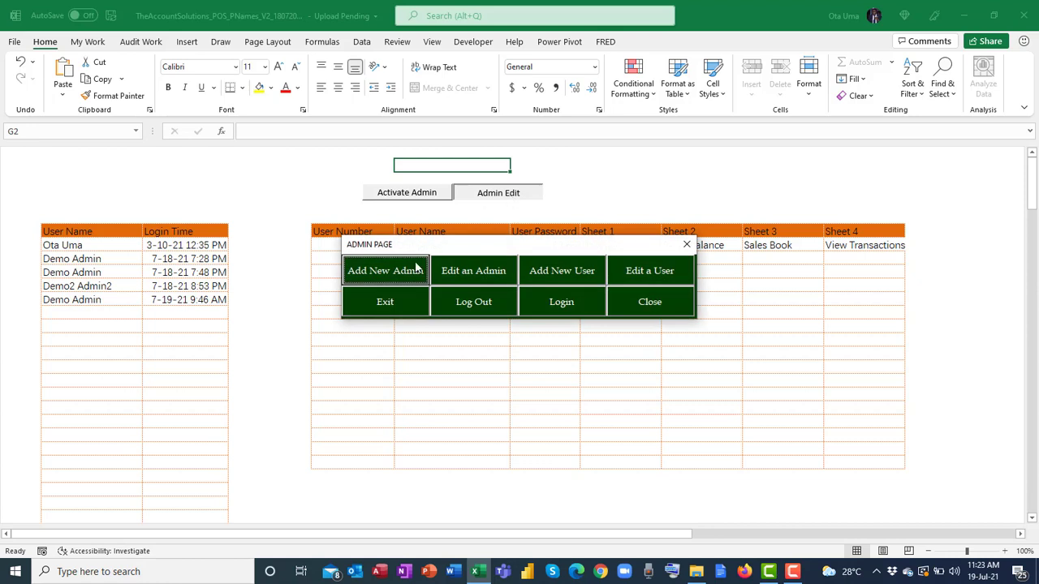
pyautogui.click(385, 271)
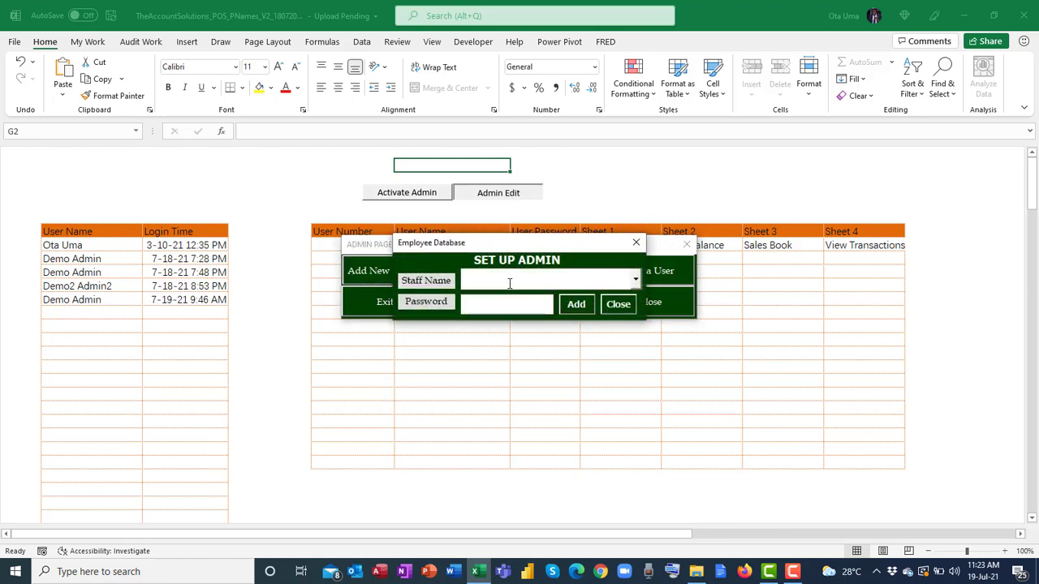
pyautogui.click(494, 302)
pyautogui.write('*')
pyautogui.press('BackSpace')
pyautogui.press('BackSpace')
pyautogui.press('BackSpace')
pyautogui.press('BackSpace')
pyautogui.press('BackSpace')
pyautogui.press('BackSpace')
pyautogui.press('BackSpace')
pyautogui.press('BackSpace')
pyautogui.press('BackSpace')
pyautogui.press('BackSpace')
pyautogui.press('BackSpace')
pyautogui.press('BackSpace')
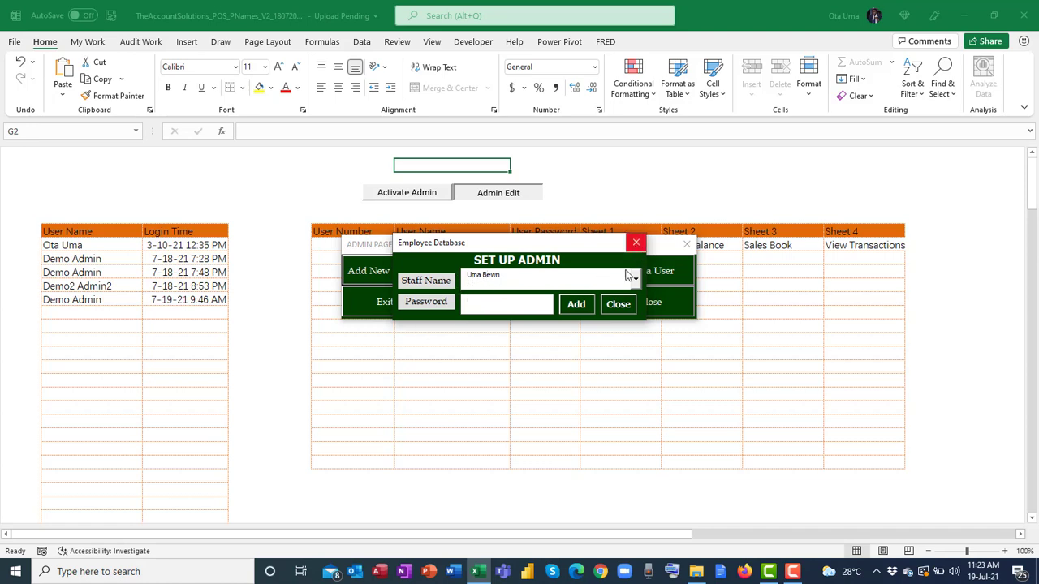
pyautogui.click(635, 241)
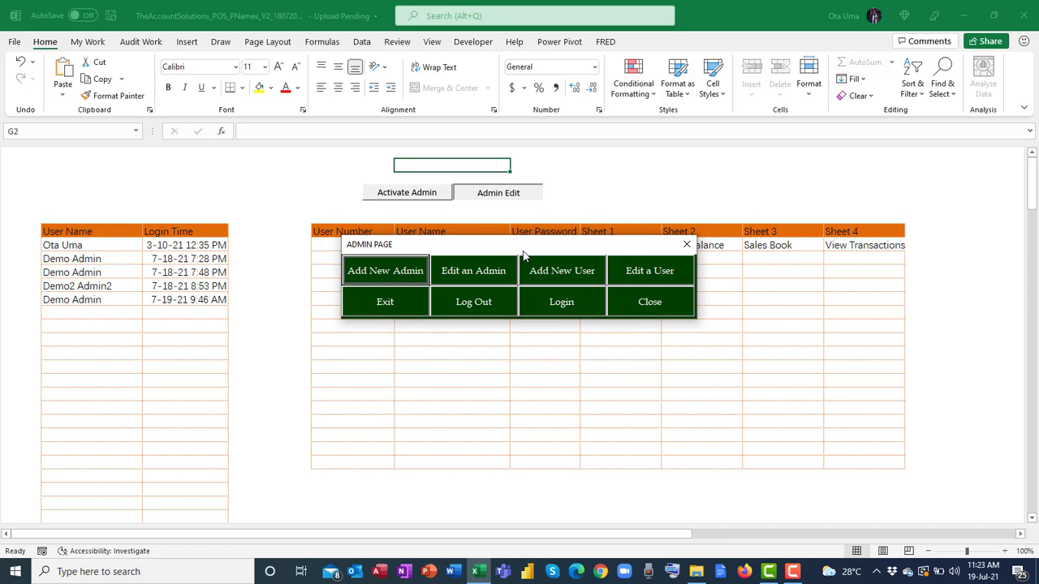
# In Edit an Admin, enter an existing admin's name, load their stored login details, and close.
pyautogui.click(479, 271)
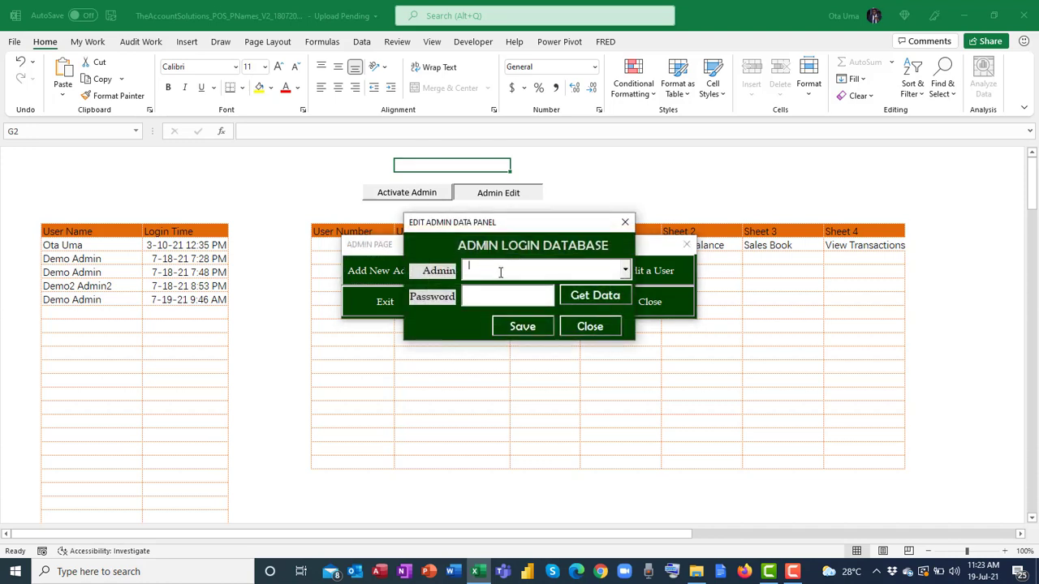
pyautogui.write('weee')
pyautogui.moveTo(510, 267); pyautogui.dragTo(464, 267)
pyautogui.write('Demo Admin')
pyautogui.click(609, 302)
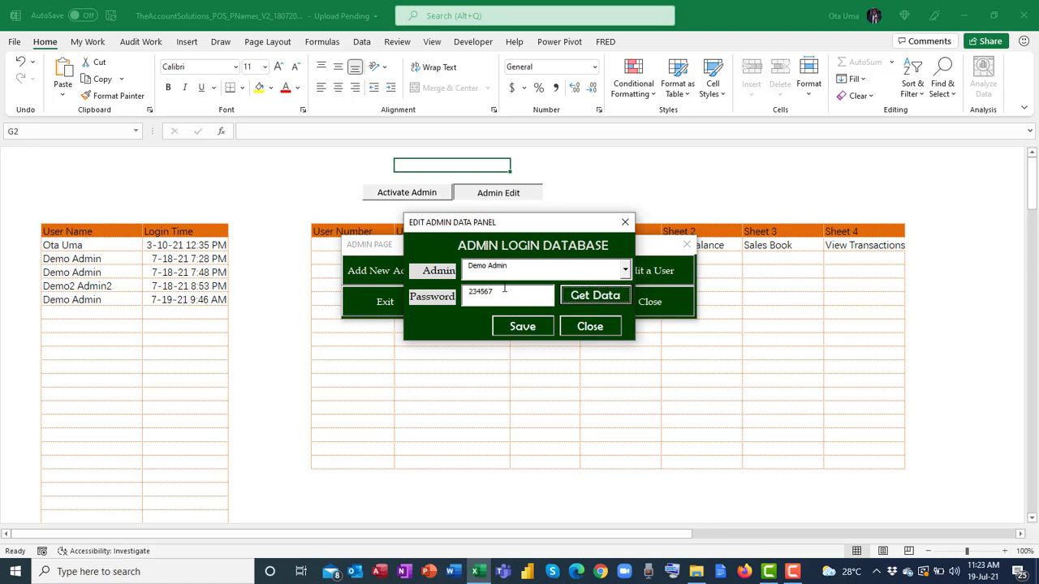
pyautogui.click(625, 222)
# Open the new staff user form, enter the staff name, and set Reports as the first sheet.
pyautogui.click(566, 270)
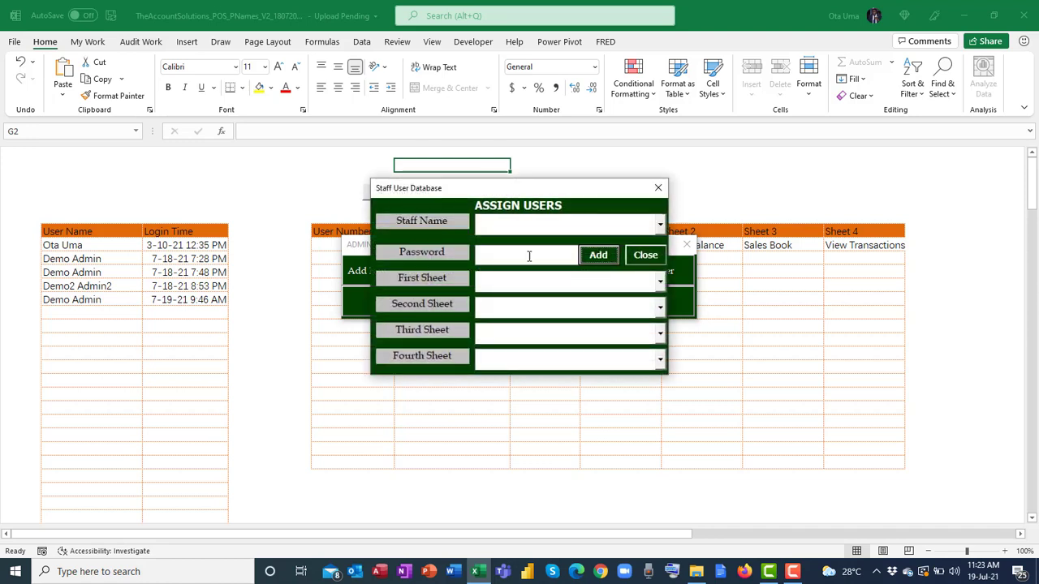
pyautogui.click(499, 228)
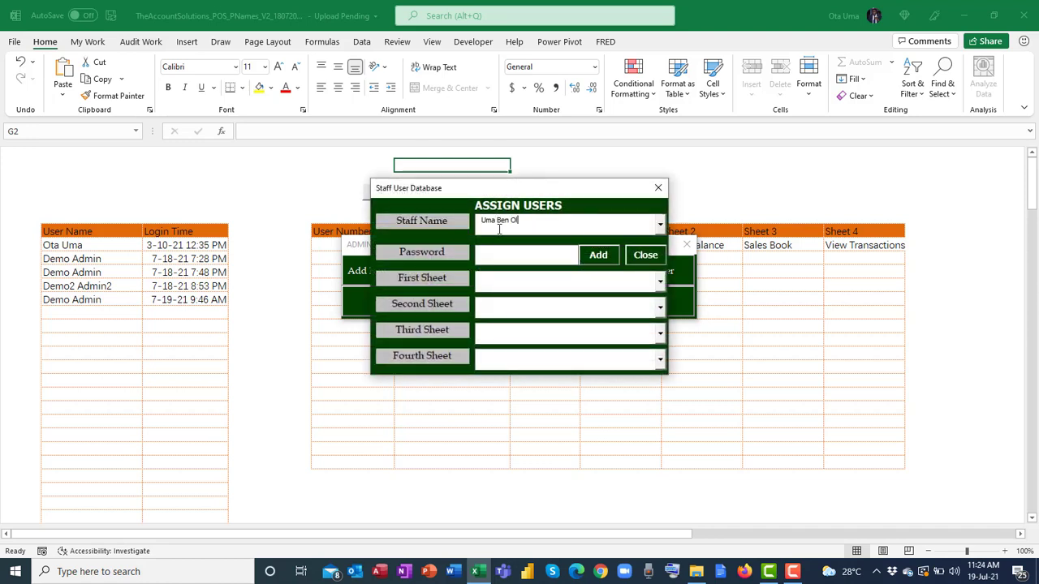
pyautogui.click(660, 282)
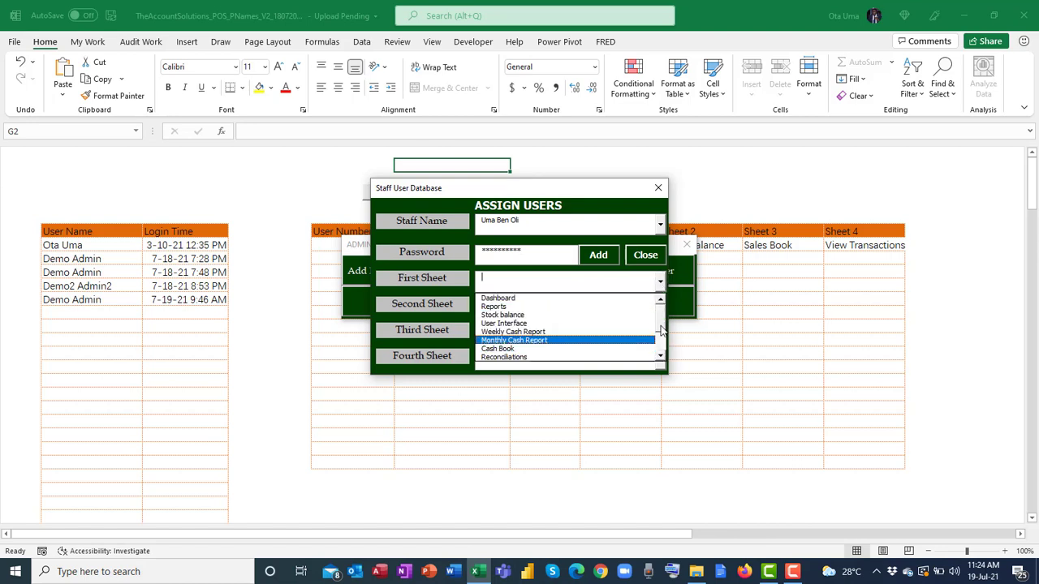
pyautogui.scroll(-2, 661, 331)
pyautogui.scroll(2, 662, 324)
pyautogui.click(583, 309)
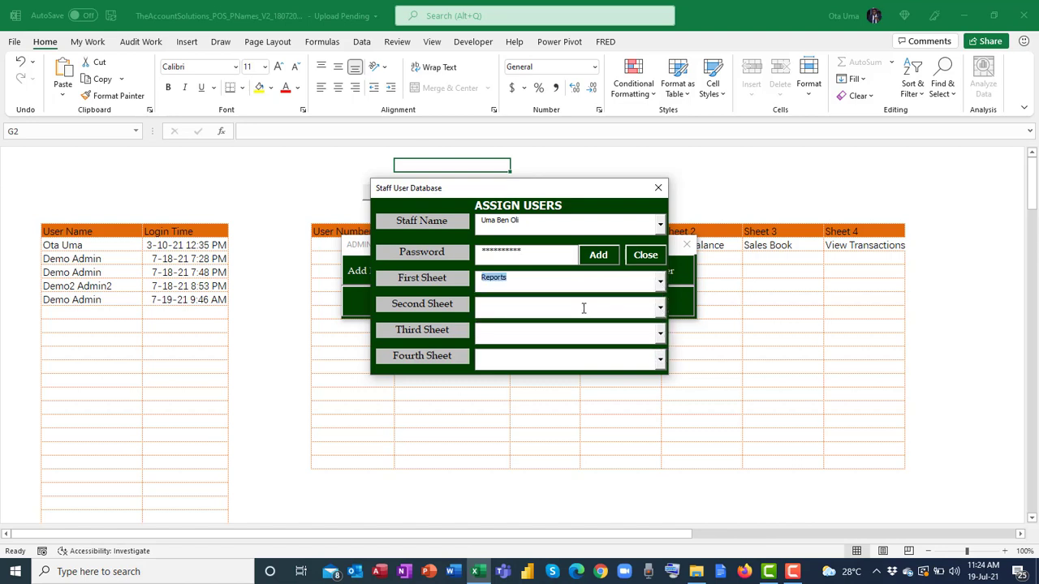
# Set User Interface, Weekly Cash Report and Reconciliations as sheets two to four, then close the form.
pyautogui.click(661, 309)
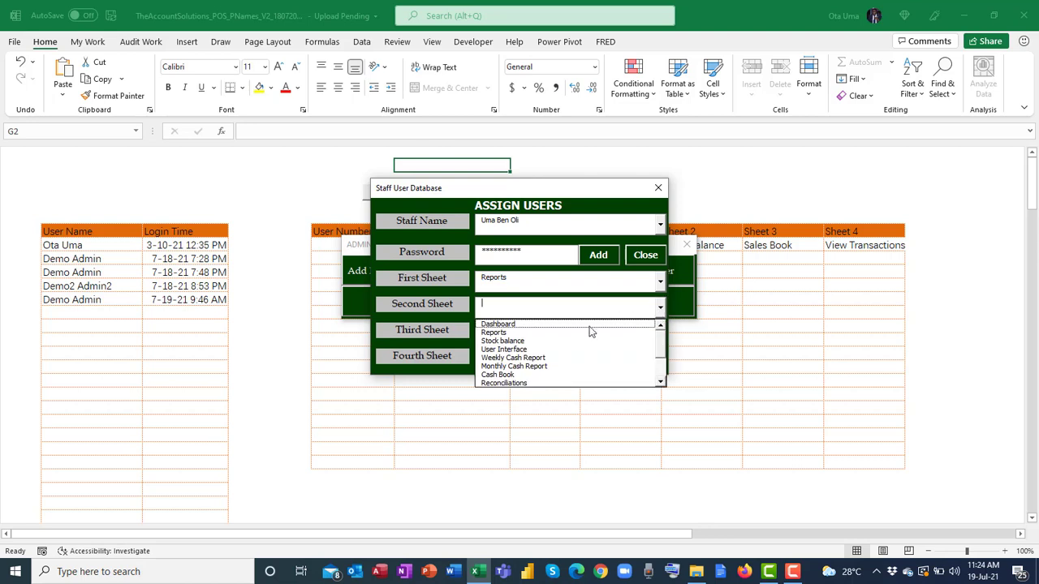
pyautogui.click(558, 350)
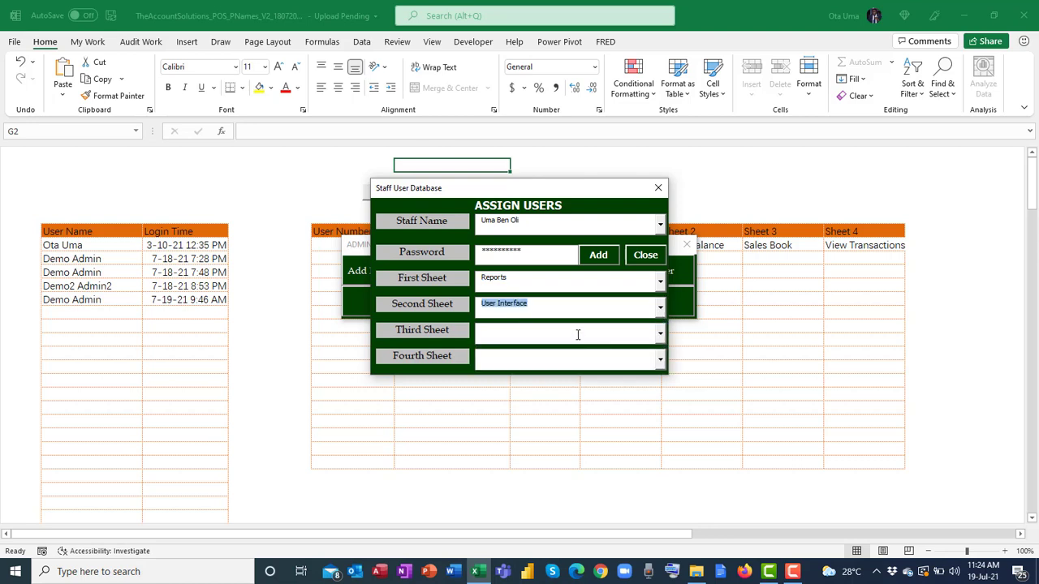
pyautogui.click(660, 333)
pyautogui.click(557, 382)
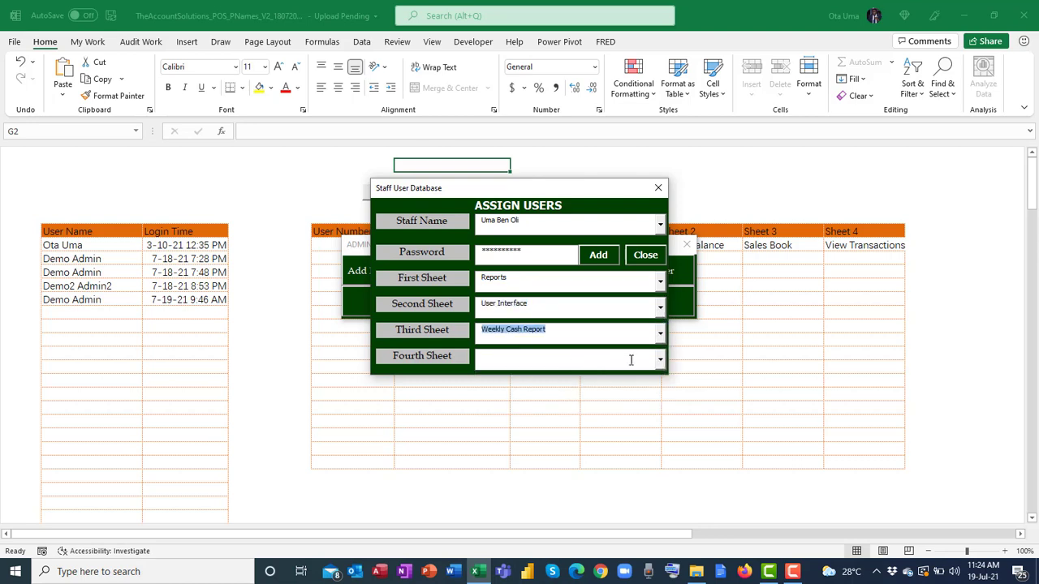
pyautogui.click(660, 359)
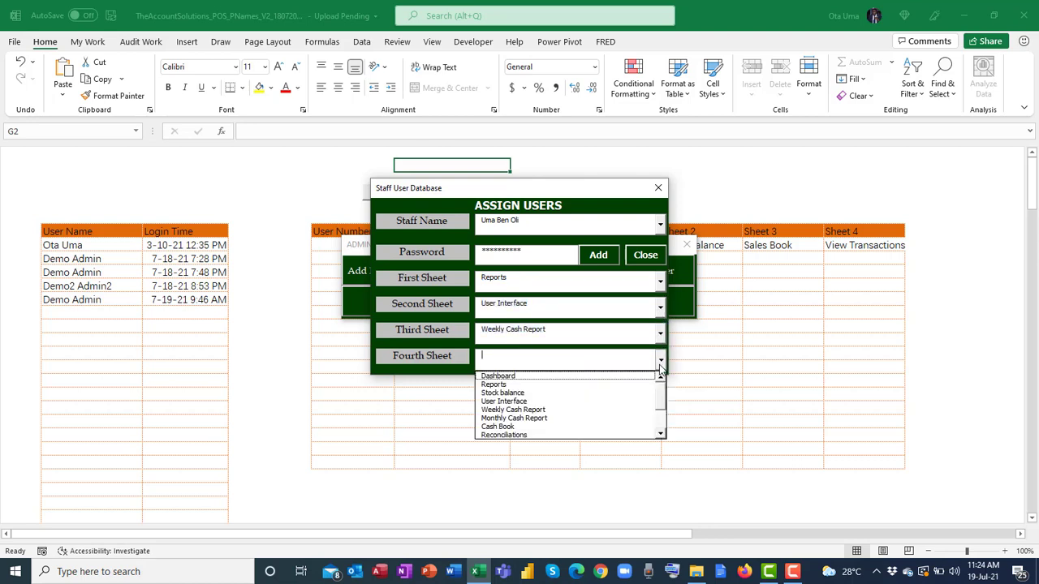
pyautogui.click(535, 435)
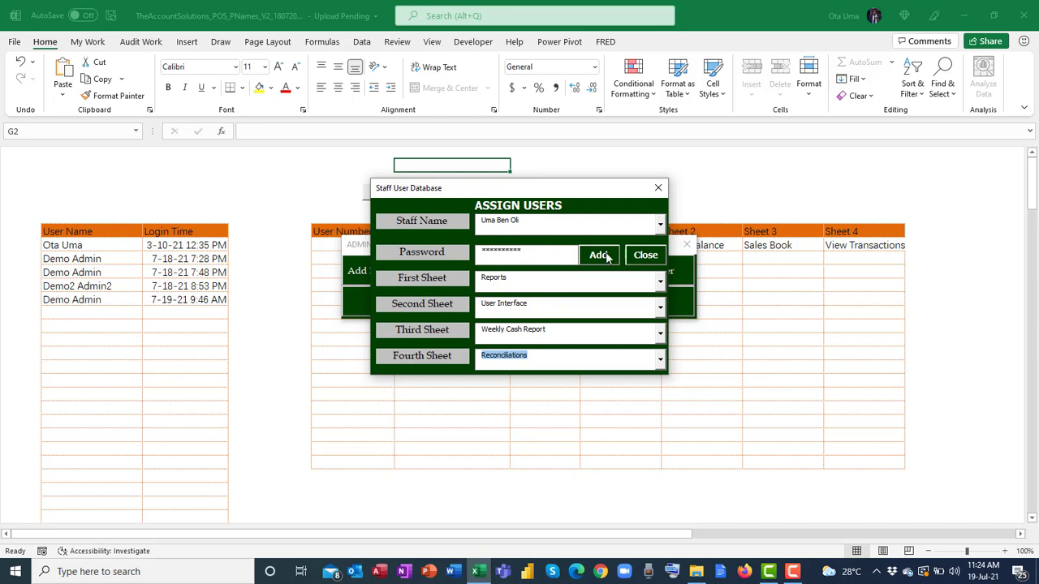
pyautogui.click(658, 187)
pyautogui.click(661, 272)
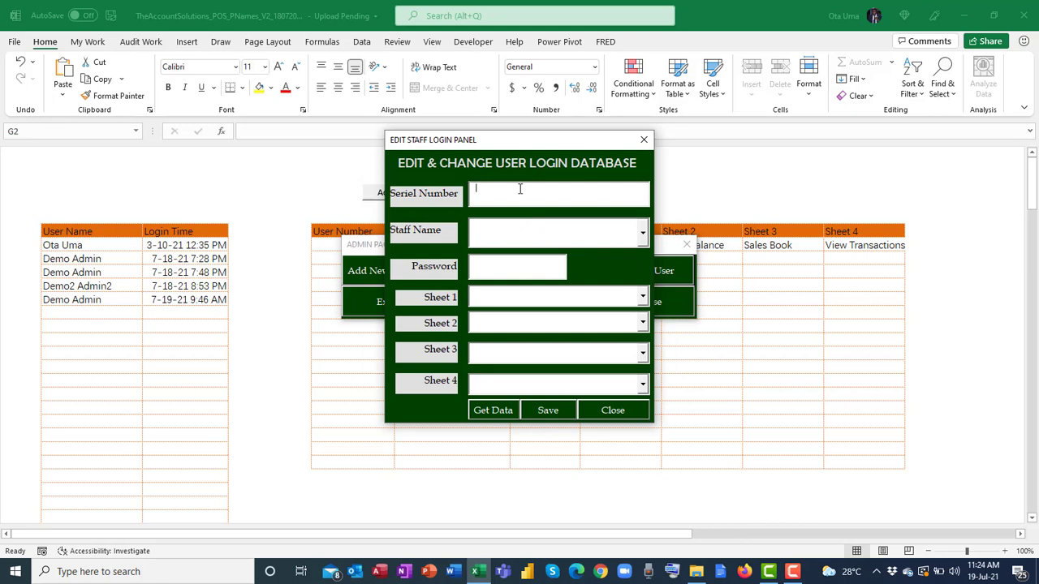
# Load staff user record number 1, then close the user editing panel and the admin page.
pyautogui.write('1')
pyautogui.click(503, 412)
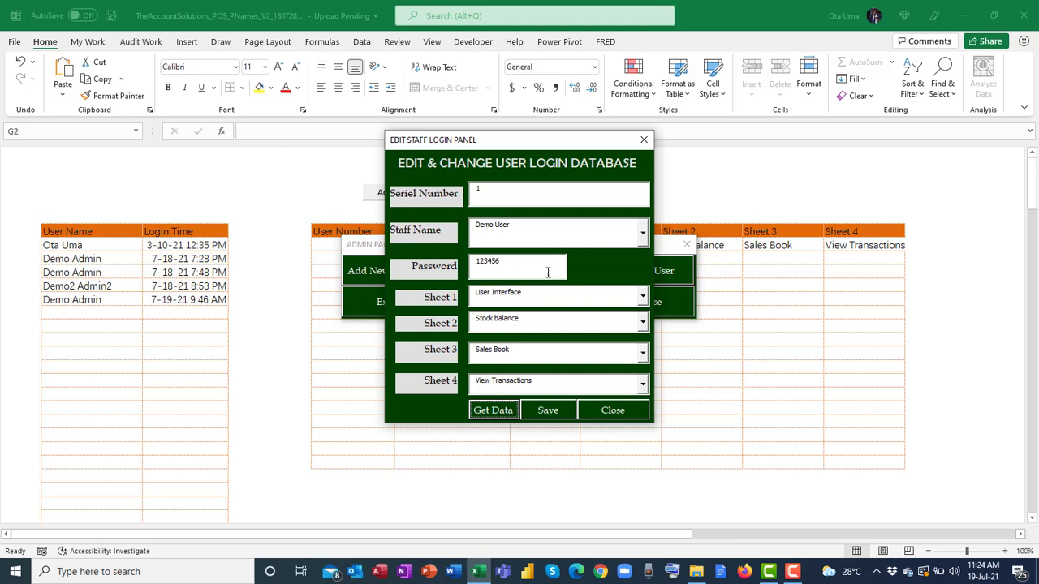
pyautogui.click(621, 413)
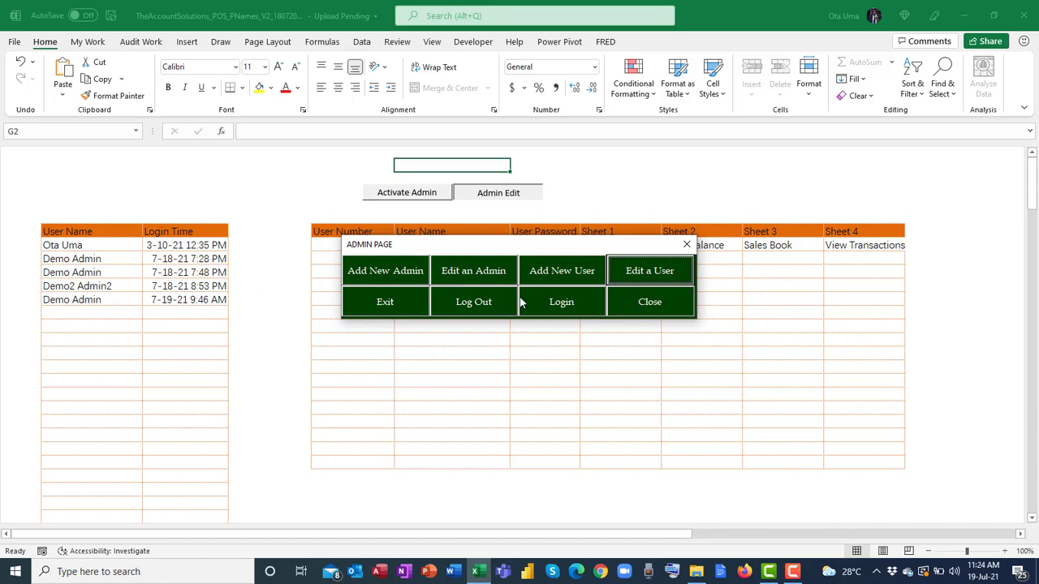
pyautogui.click(687, 244)
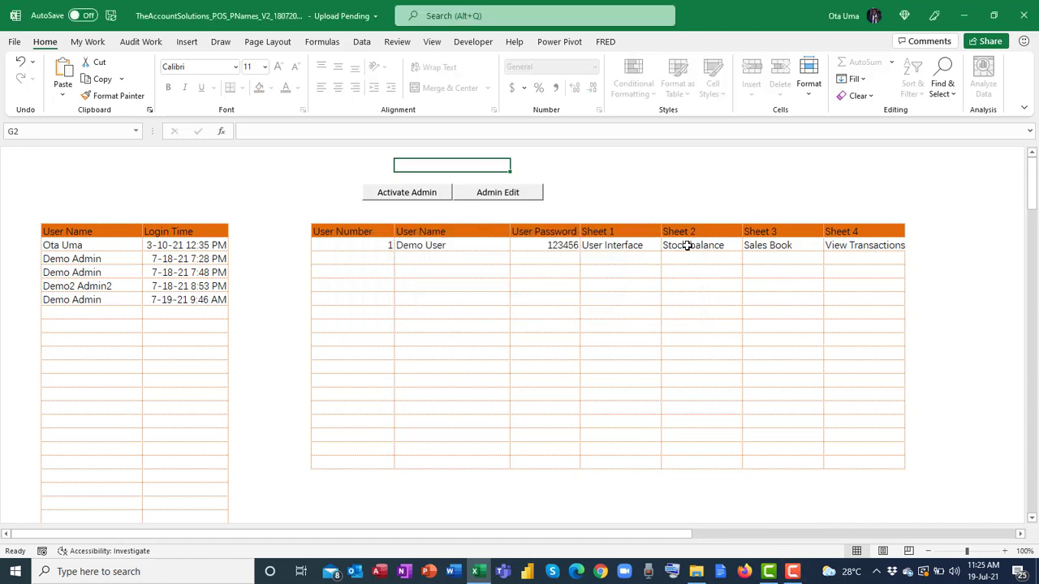
# Show the Review tab options, then return to the blank Post Sales & Purchases sheet.
pyautogui.click(499, 195)
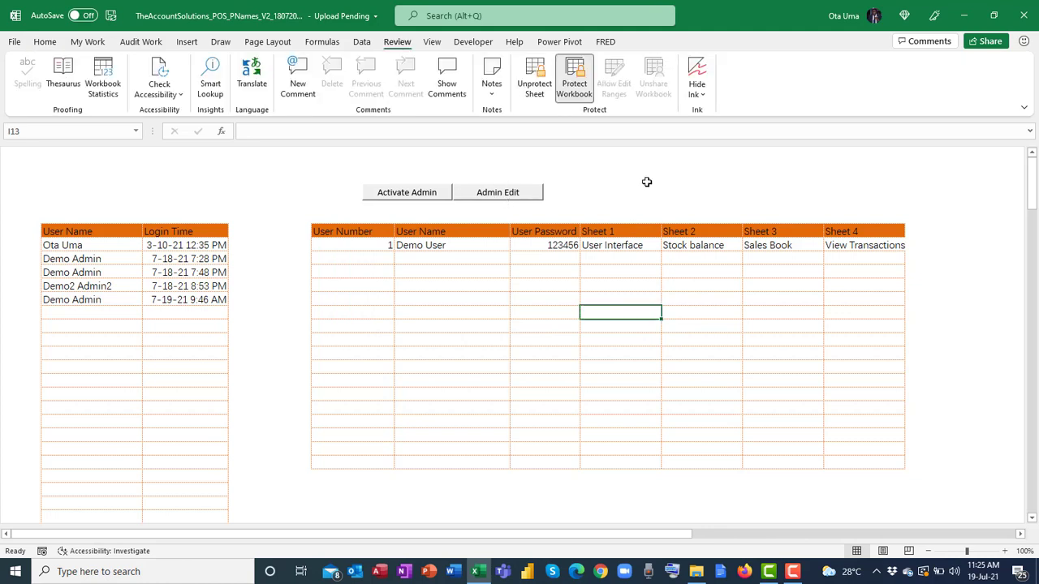
pyautogui.click(408, 196)
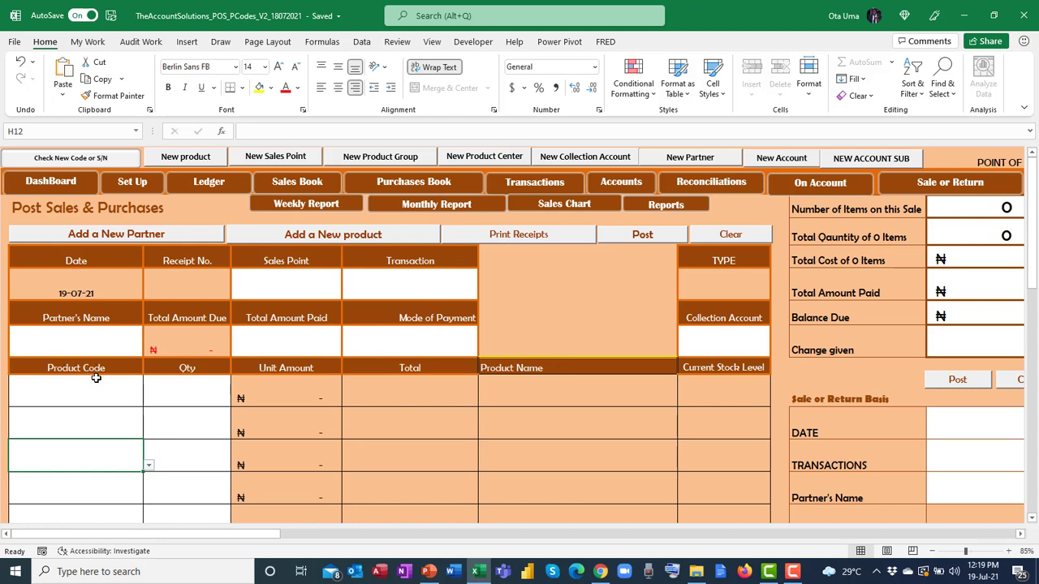
pyautogui.click(102, 390)
pyautogui.click(149, 401)
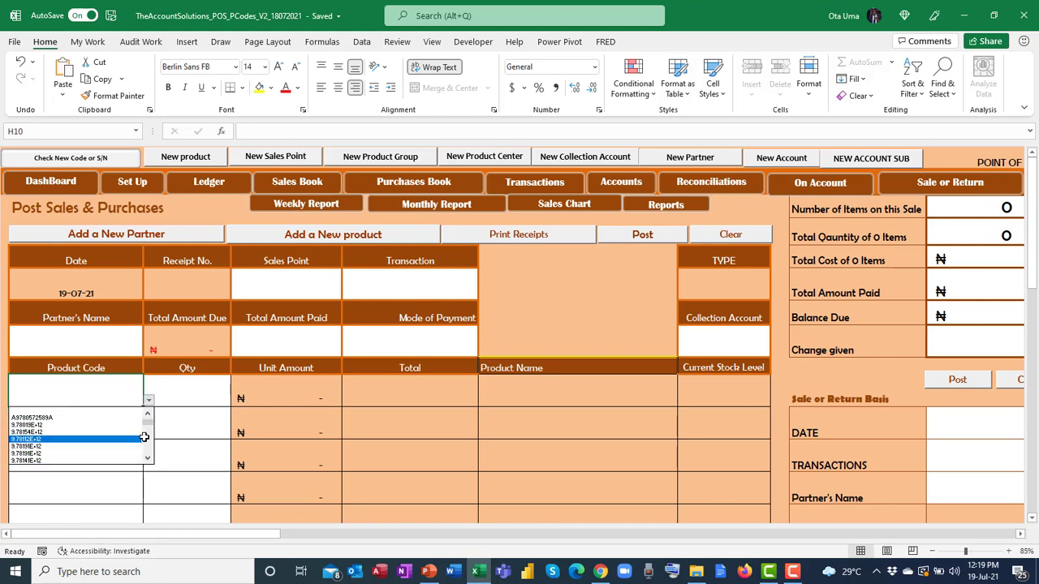
pyautogui.moveTo(146, 418); pyautogui.dragTo(144, 467)
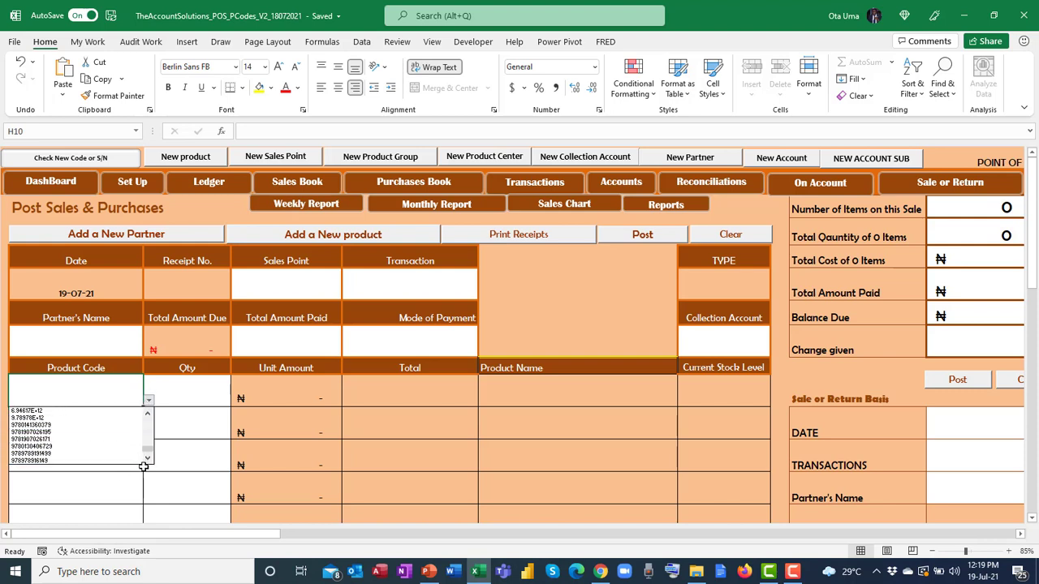
pyautogui.click(97, 438)
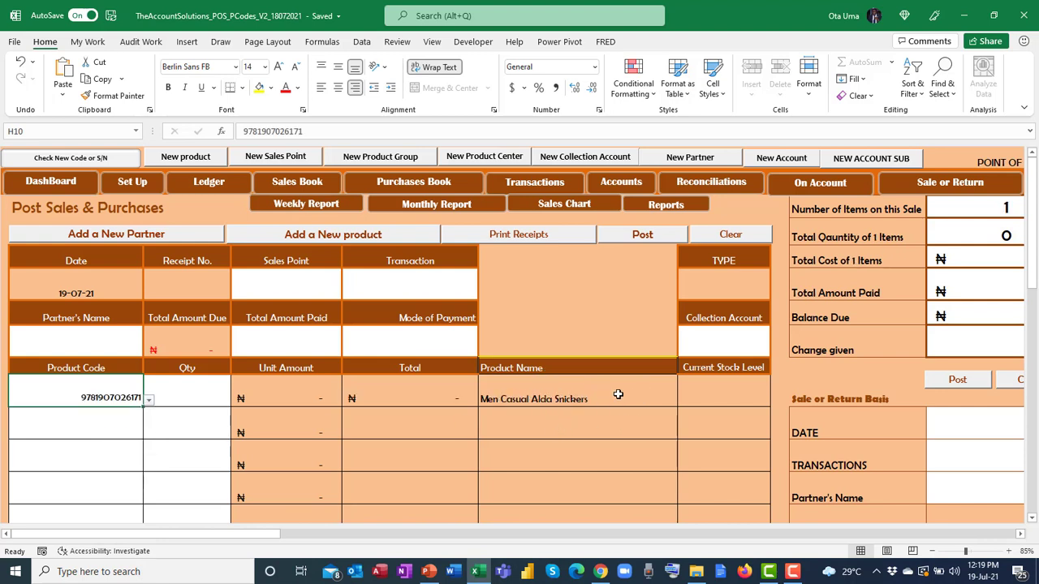
pyautogui.click(149, 400)
pyautogui.moveTo(147, 447); pyautogui.dragTo(142, 451)
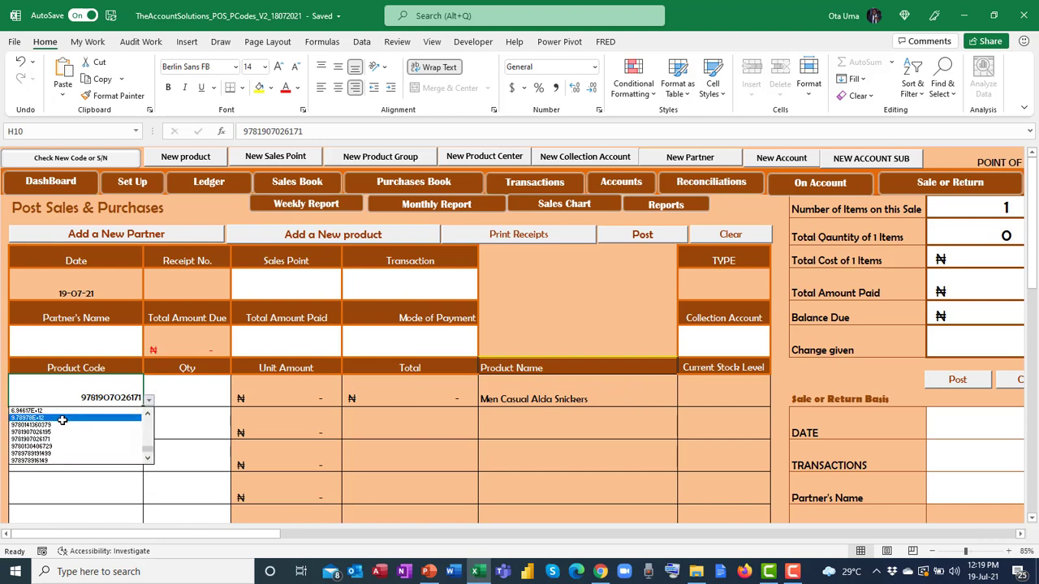
pyautogui.click(89, 386)
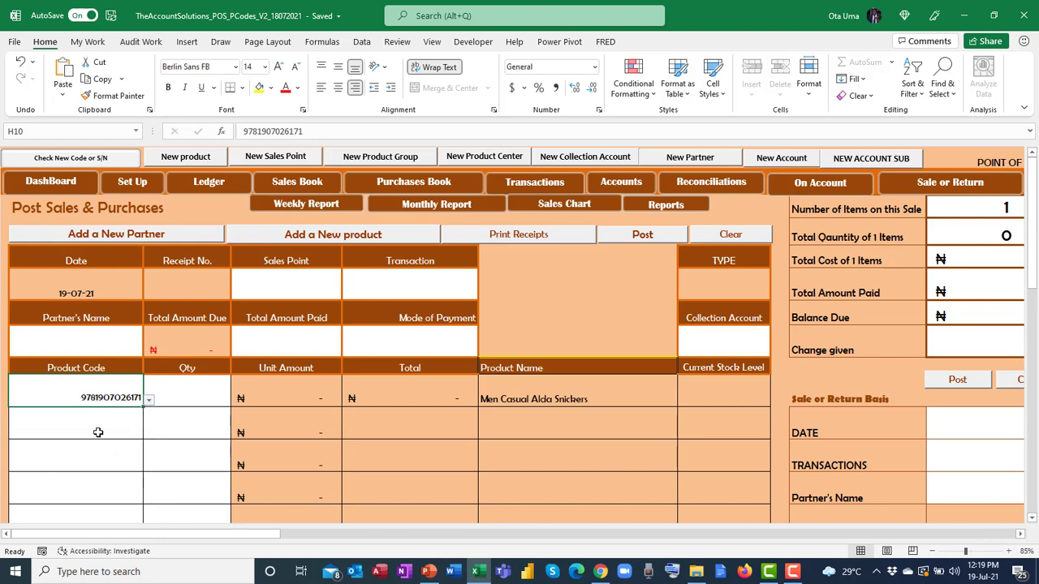
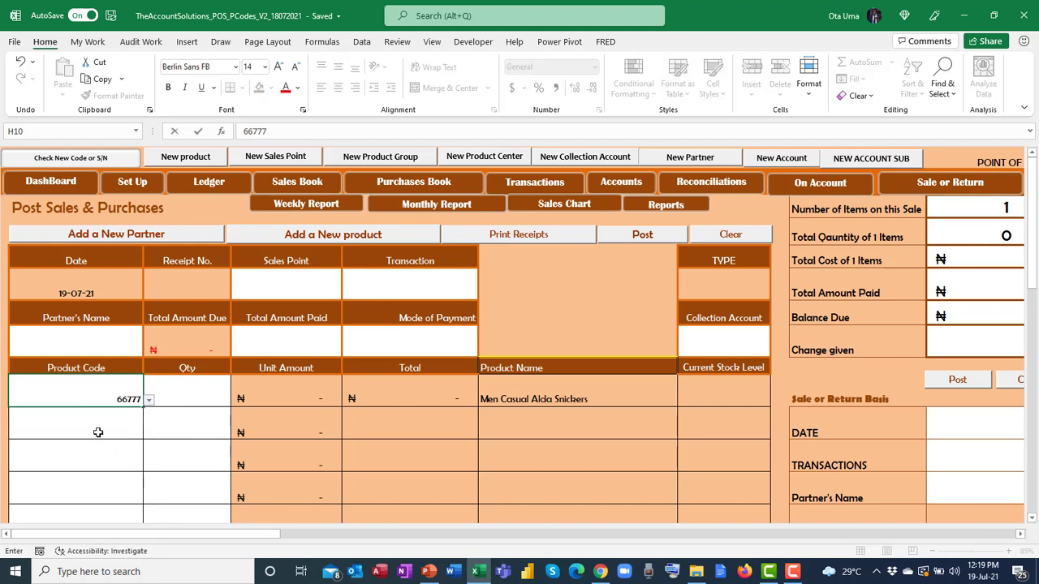
pyautogui.click(97, 433)
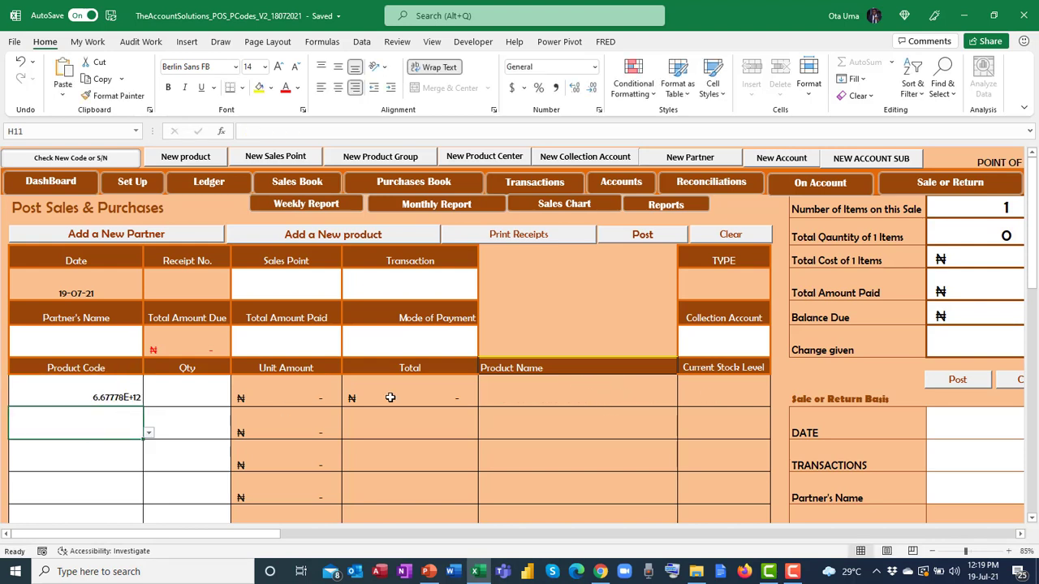
pyautogui.click(65, 394)
pyautogui.press('Delete')
pyautogui.click(59, 426)
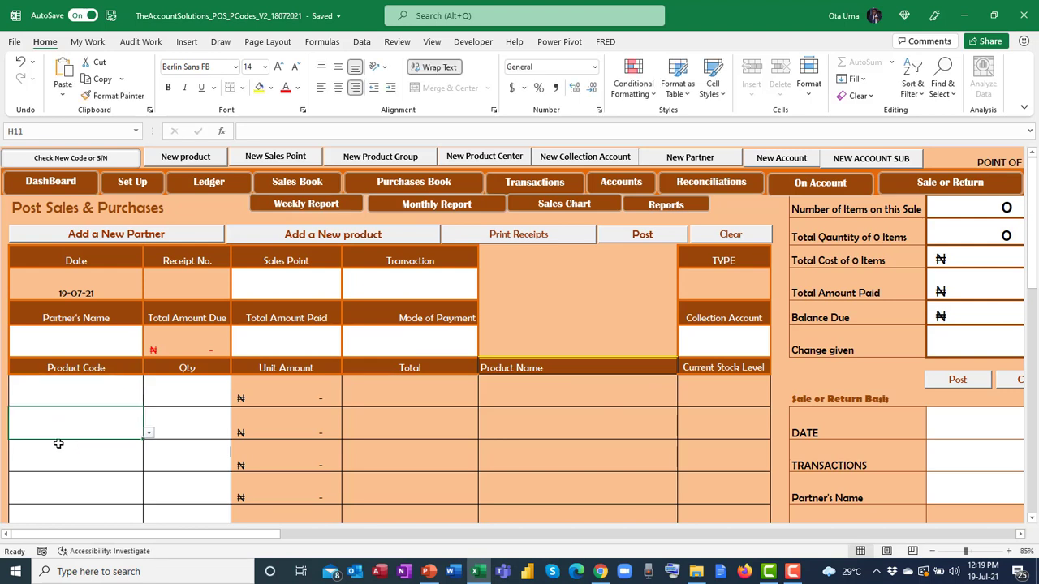
pyautogui.click(76, 395)
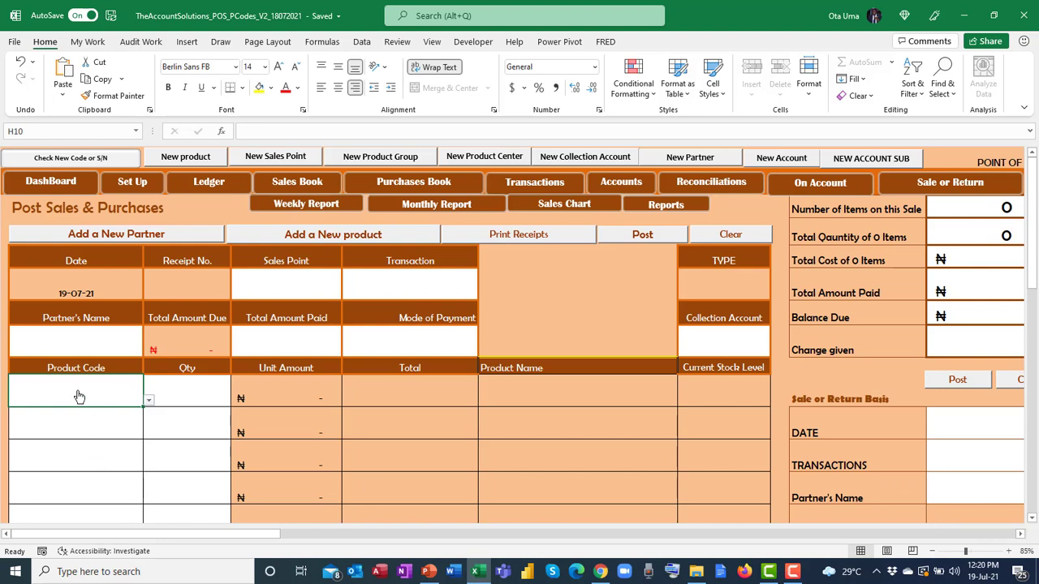
pyautogui.hotkey('alt', 'Down')
pyautogui.press('Escape')
pyautogui.write('9781120000000')
pyautogui.press('Return')
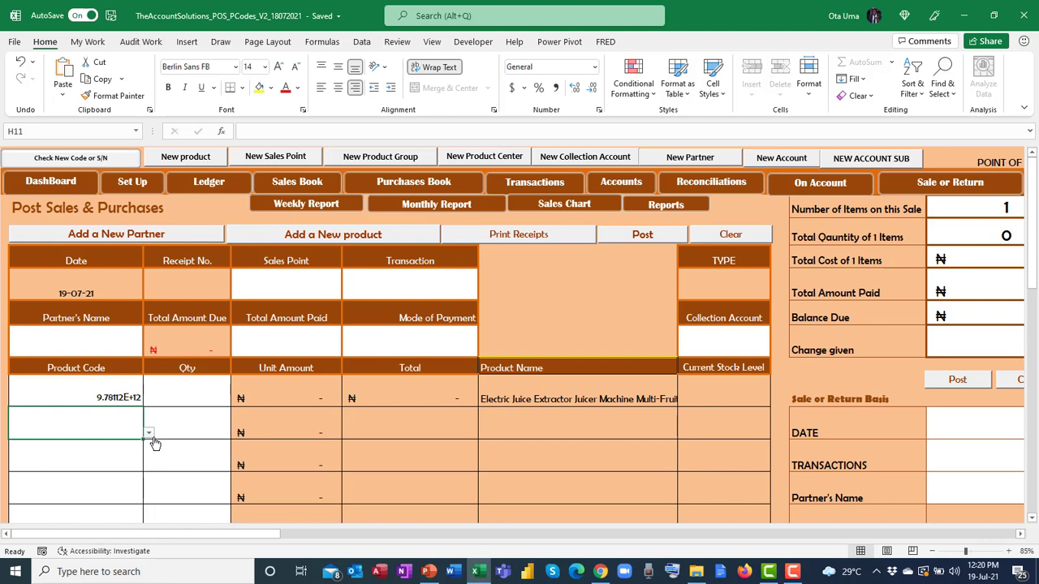
# Dismiss the can't-save warning, check the product code list without changing it, and move to the next row.
pyautogui.click(97, 388)
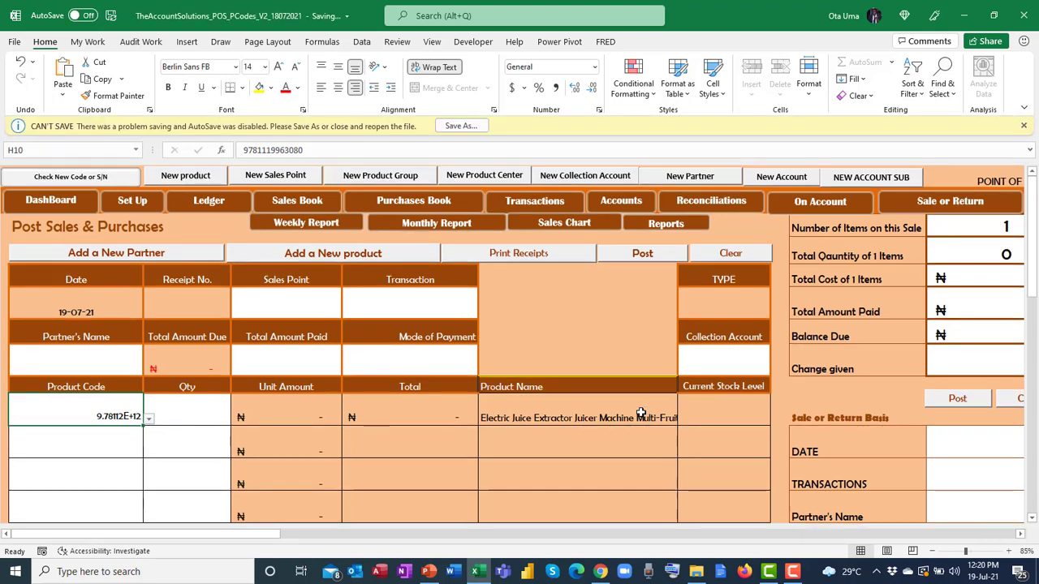
pyautogui.click(1023, 125)
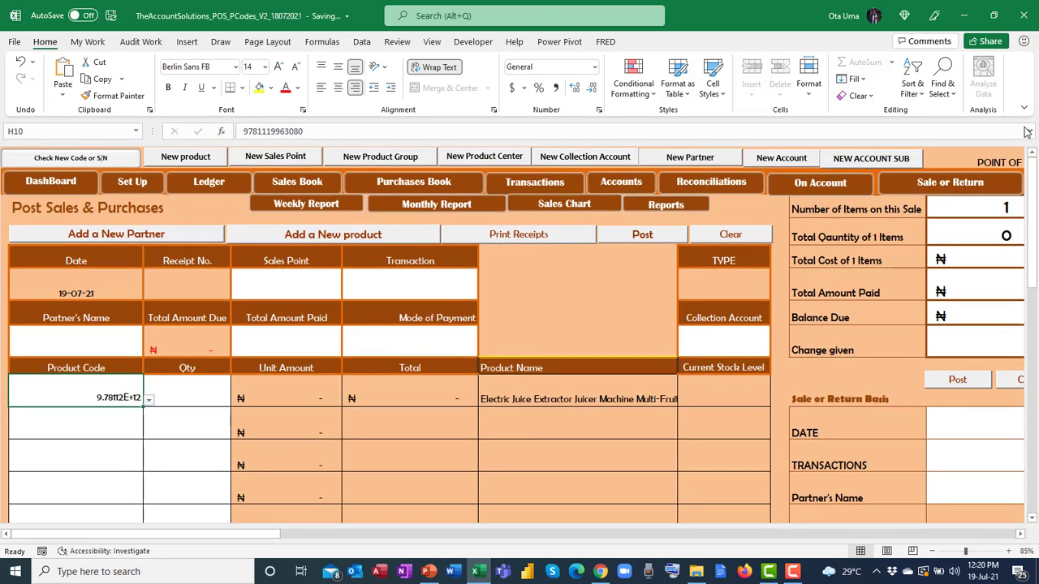
pyautogui.click(149, 400)
pyautogui.click(130, 396)
pyautogui.click(149, 400)
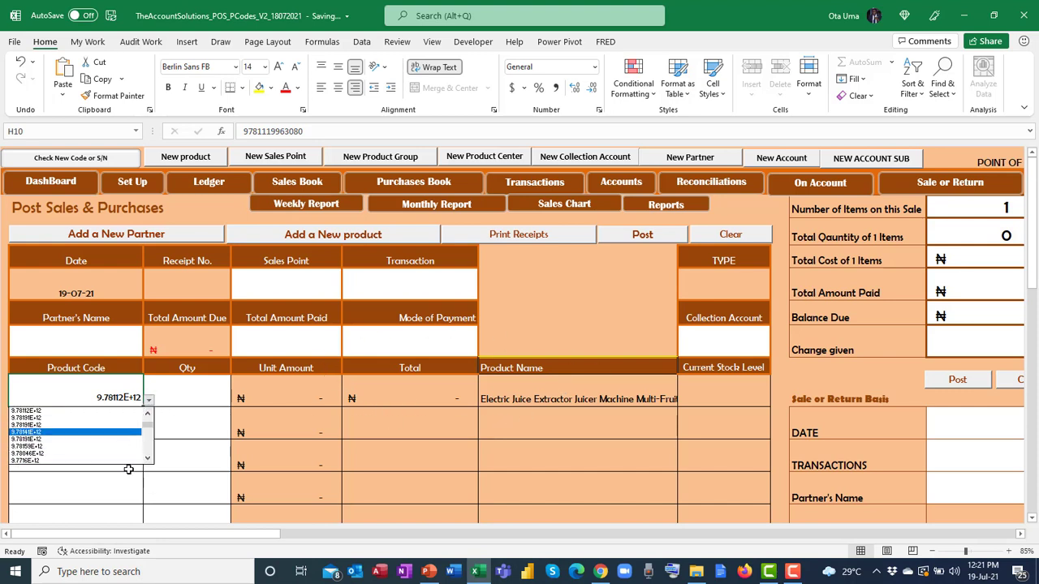
pyautogui.click(123, 403)
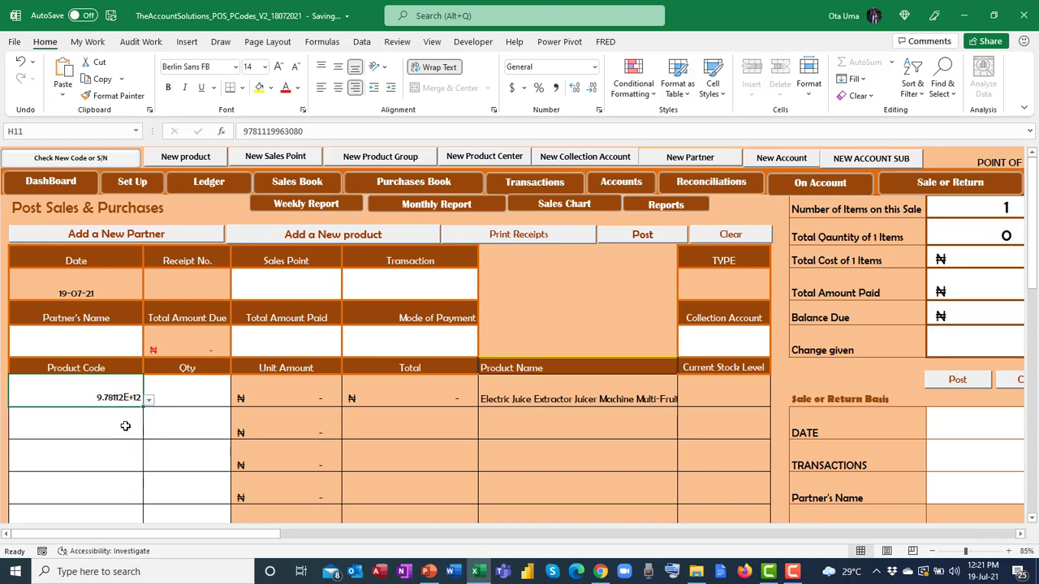
pyautogui.click(125, 426)
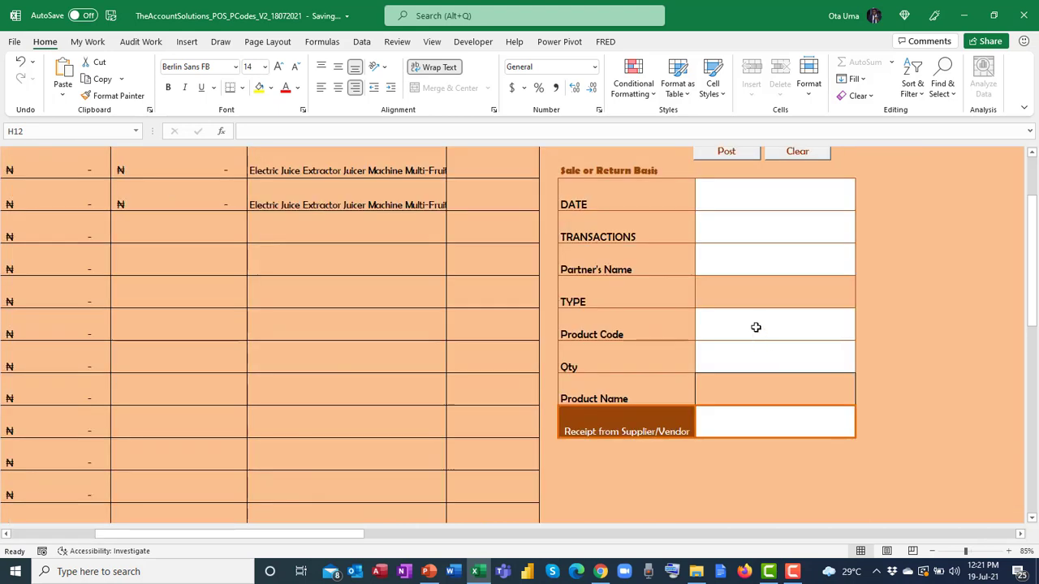
pyautogui.click(755, 327)
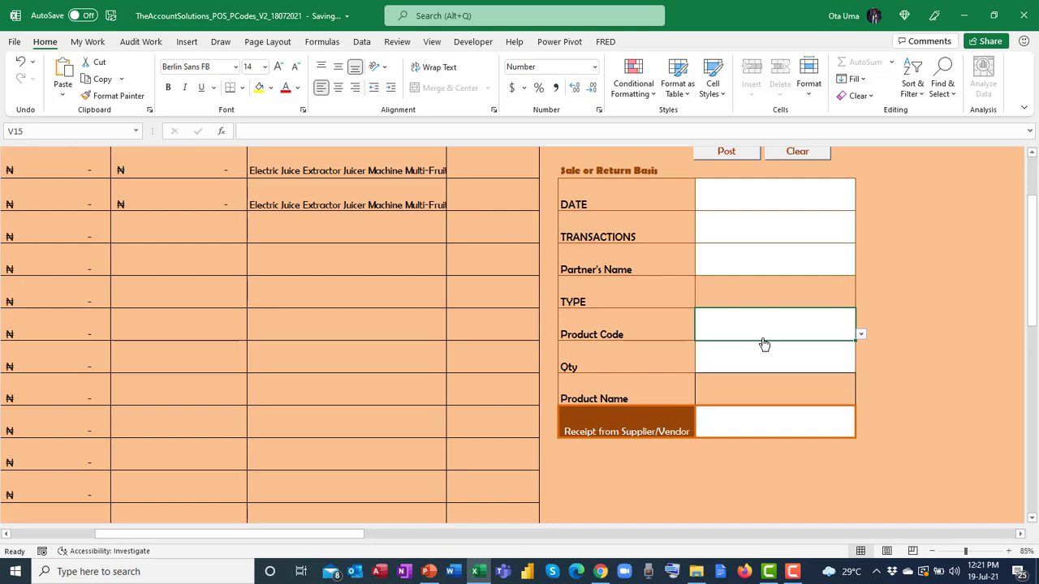
pyautogui.write('9781119963080')
pyautogui.press('Return')
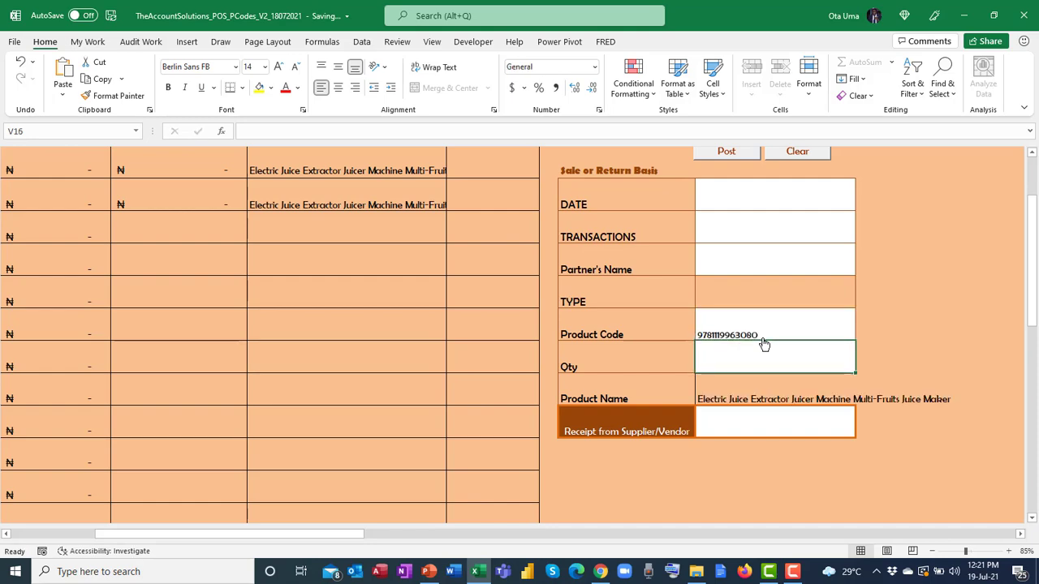